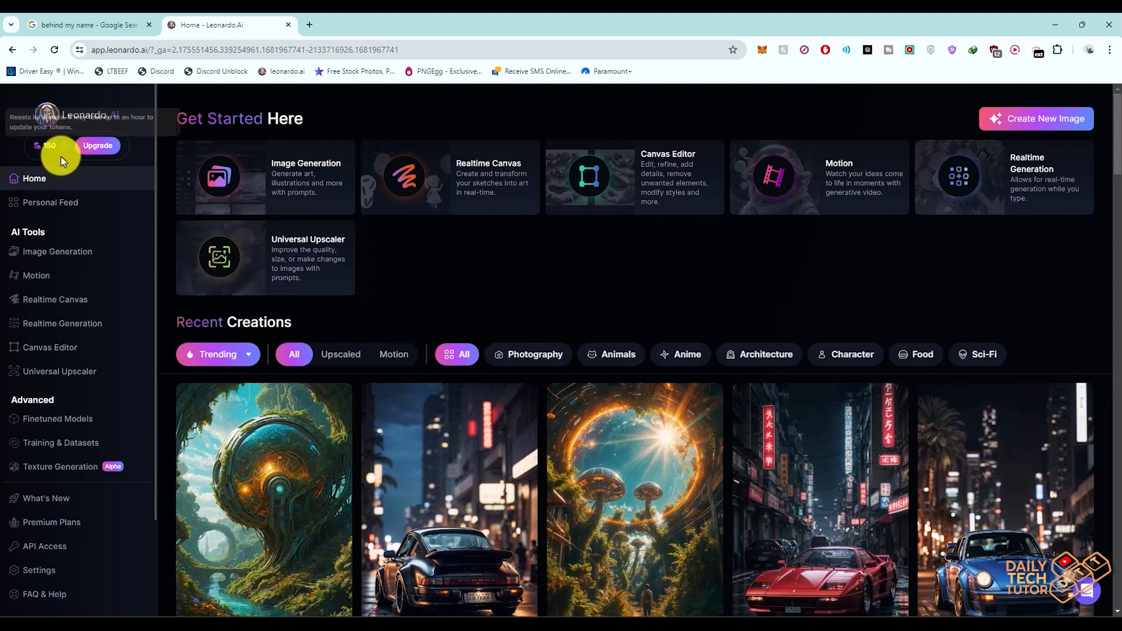
Open the Image Generation tool and choose 3D Animation Style as the finetuned model
mouse_move(61, 146)
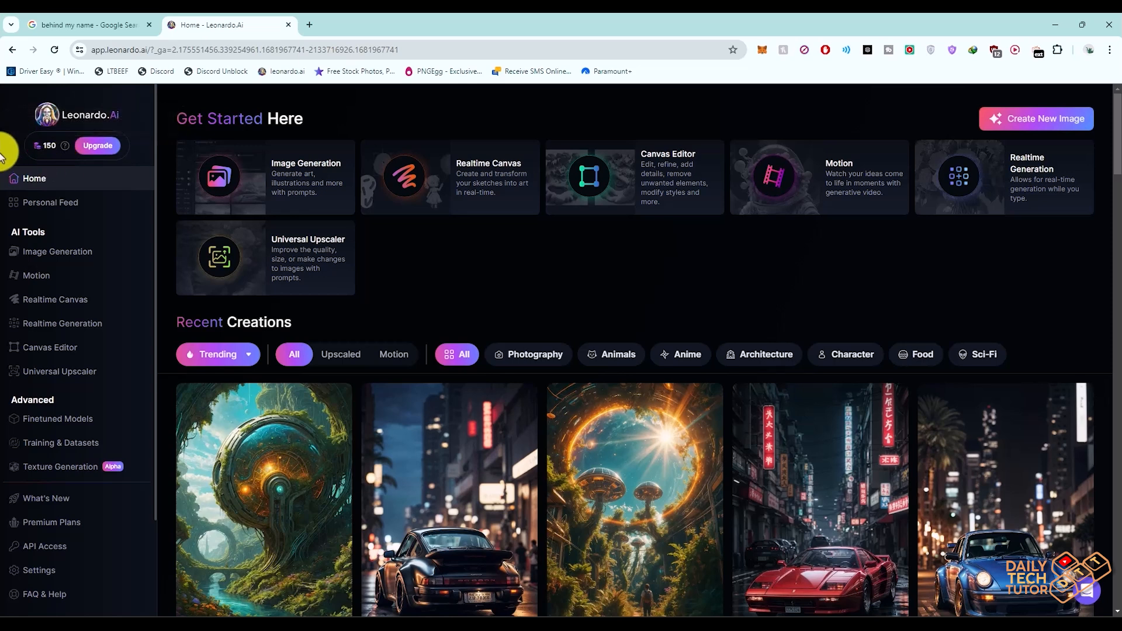
left_click(61, 256)
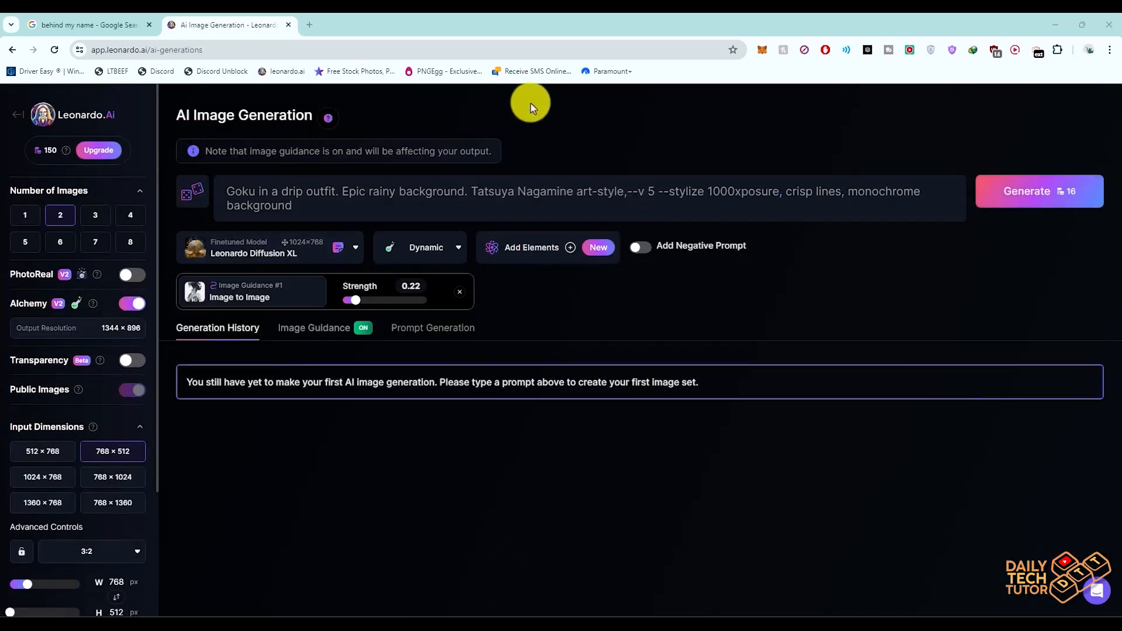
left_click(353, 251)
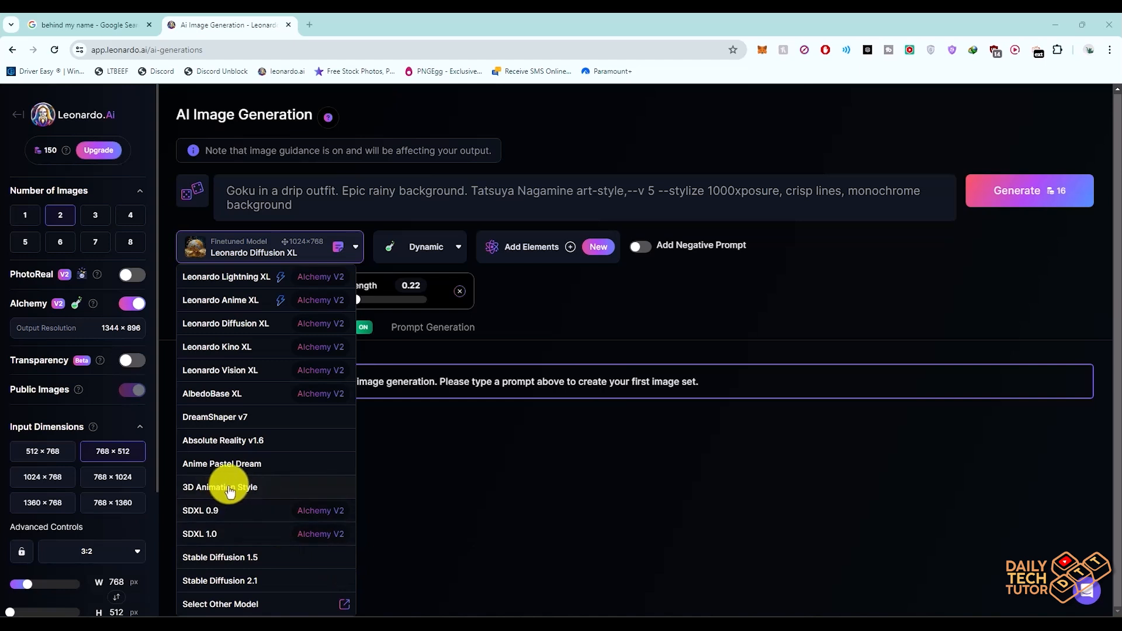
left_click(262, 489)
left_click(444, 249)
left_click(521, 329)
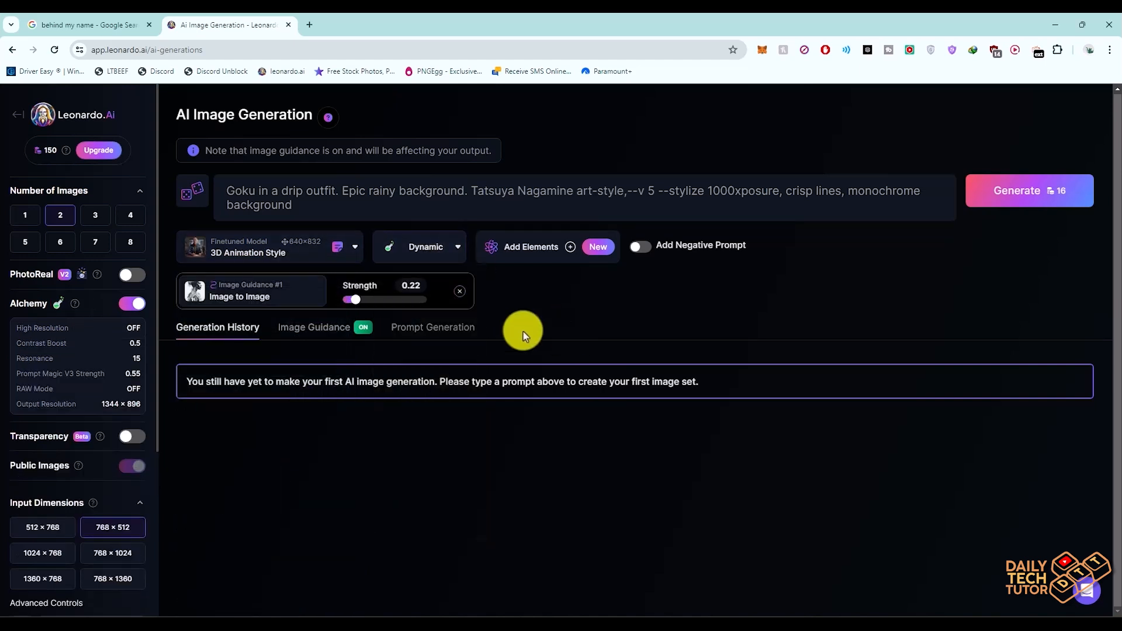
left_click(435, 249)
left_click(705, 278)
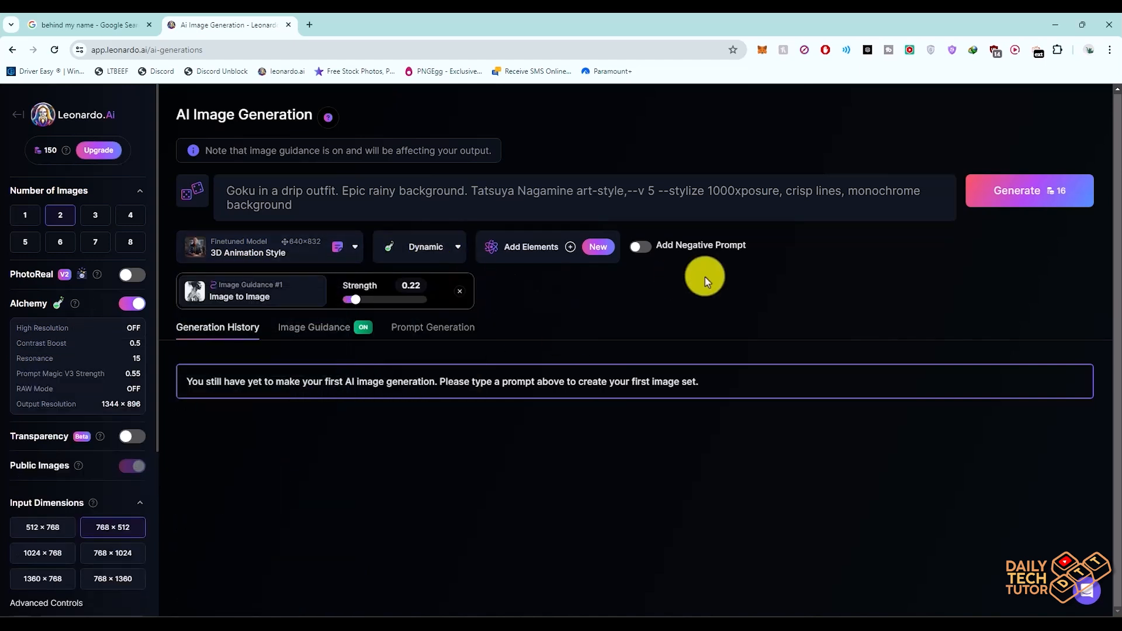
Delete the entire existing Goku prompt from the prompt field
left_click(353, 195)
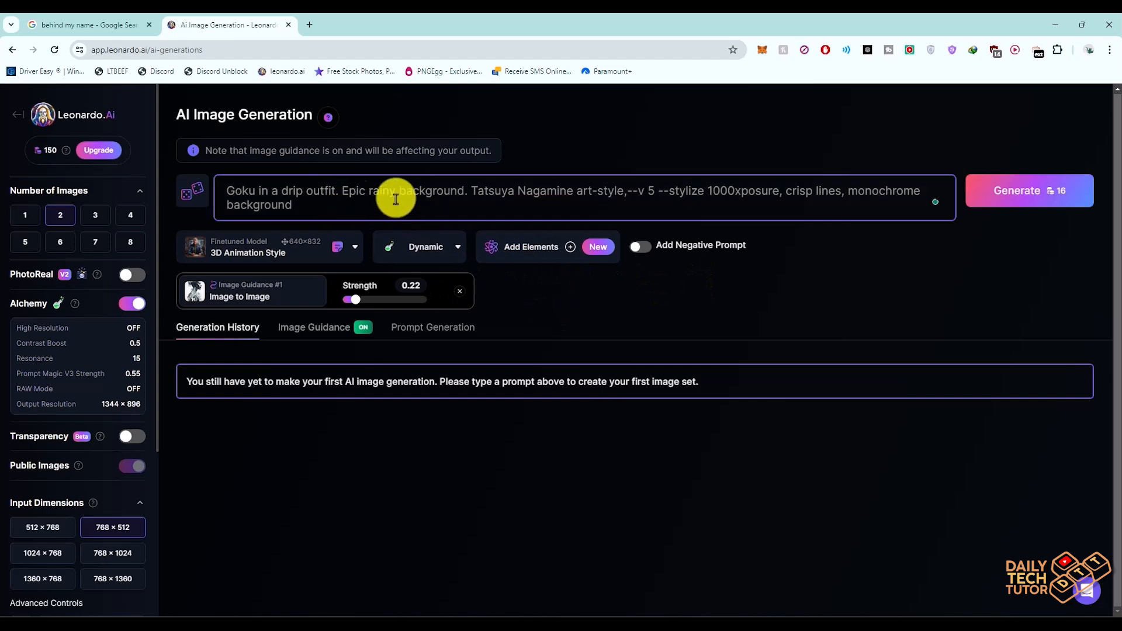
left_click_drag(318, 205, 226, 187)
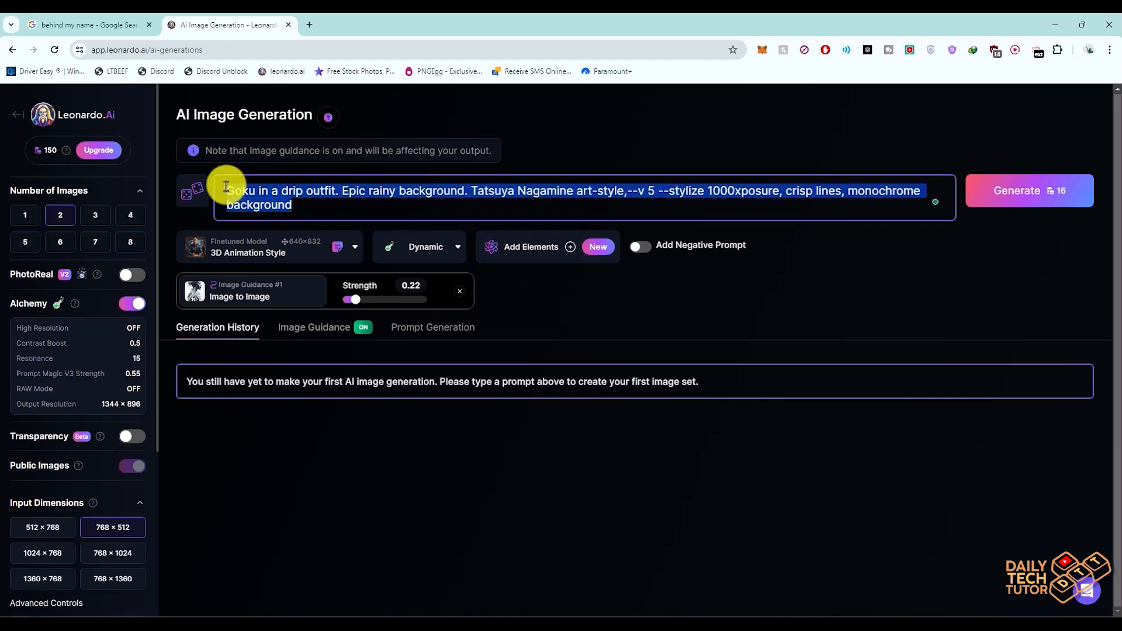
key("BackSpace")
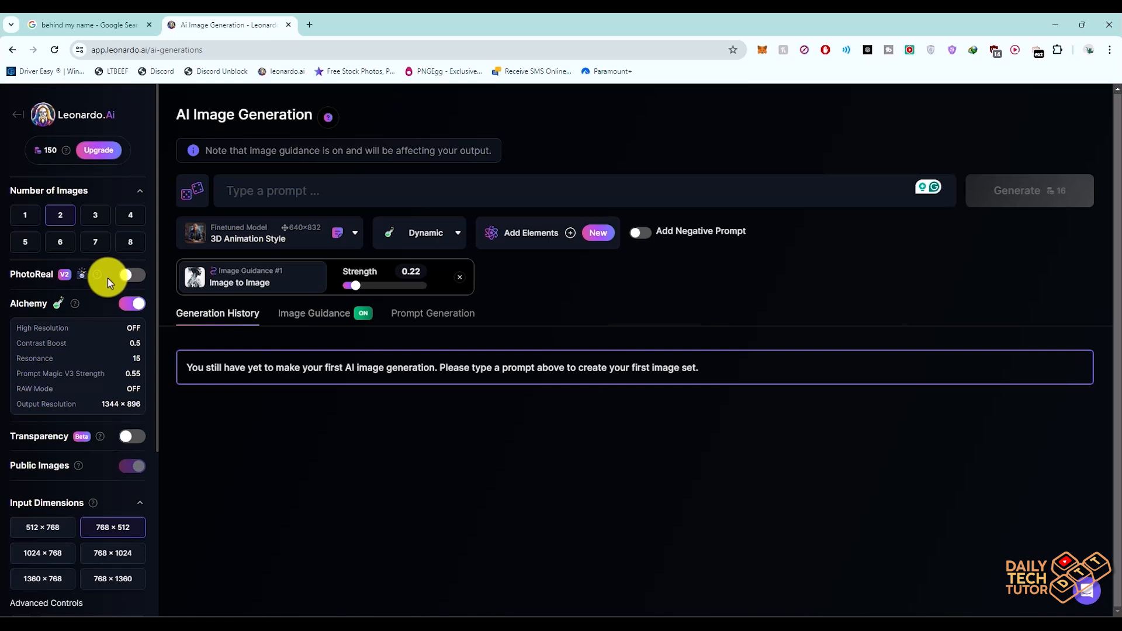
Set the input dimensions of the generated images to 1024 × 768
scroll(134, 278, "down", 3)
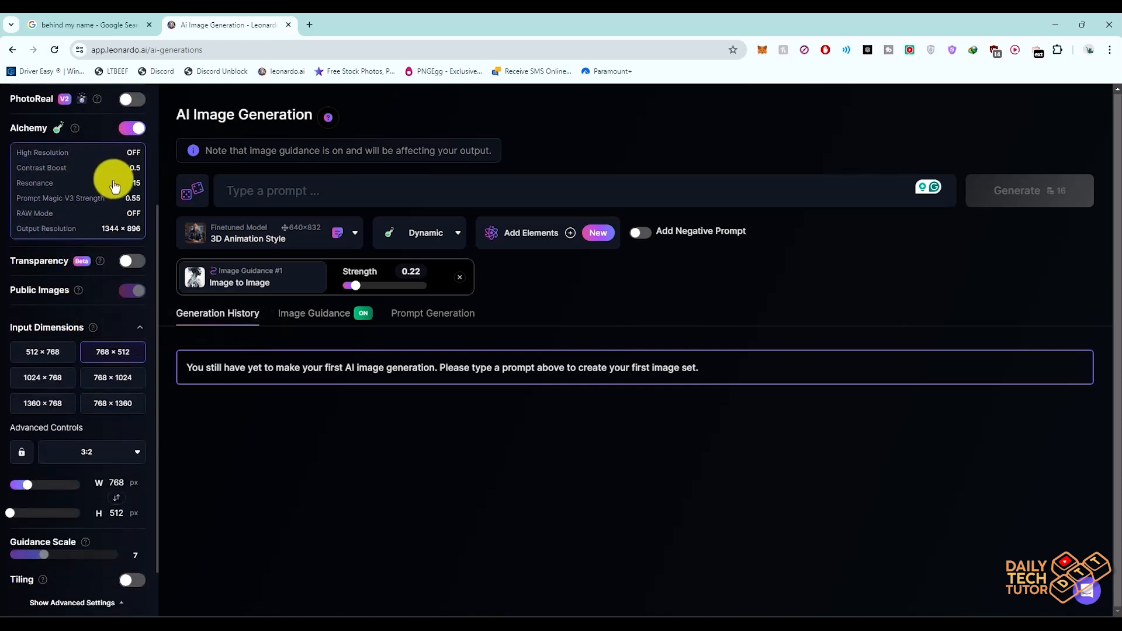
scroll(145, 231, "up", 3)
scroll(113, 350, "down", 4)
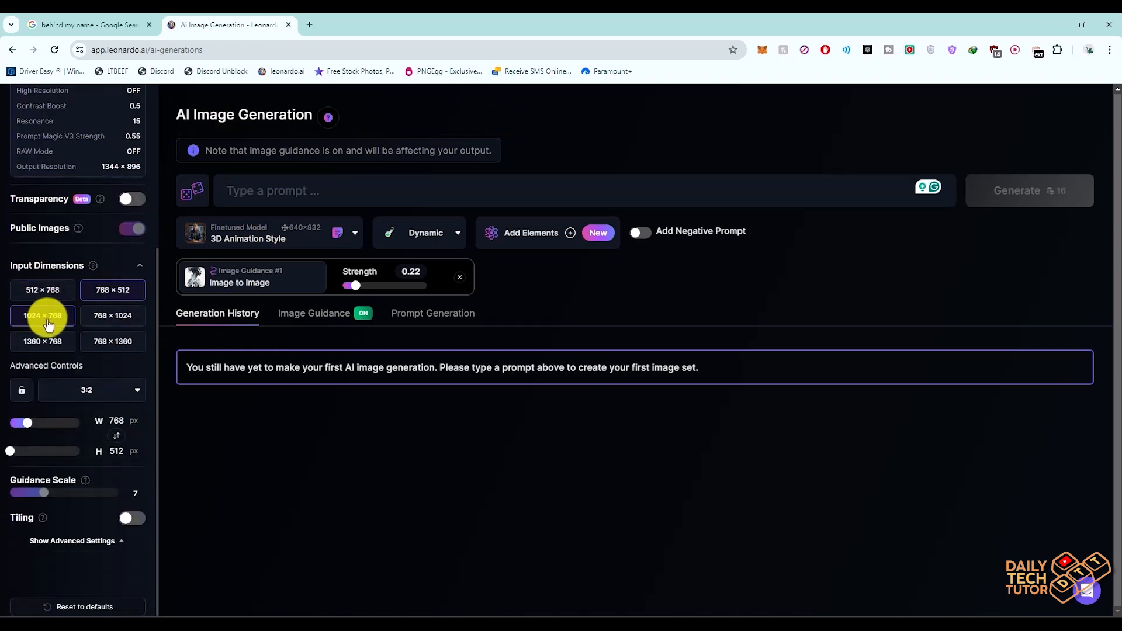
left_click(48, 324)
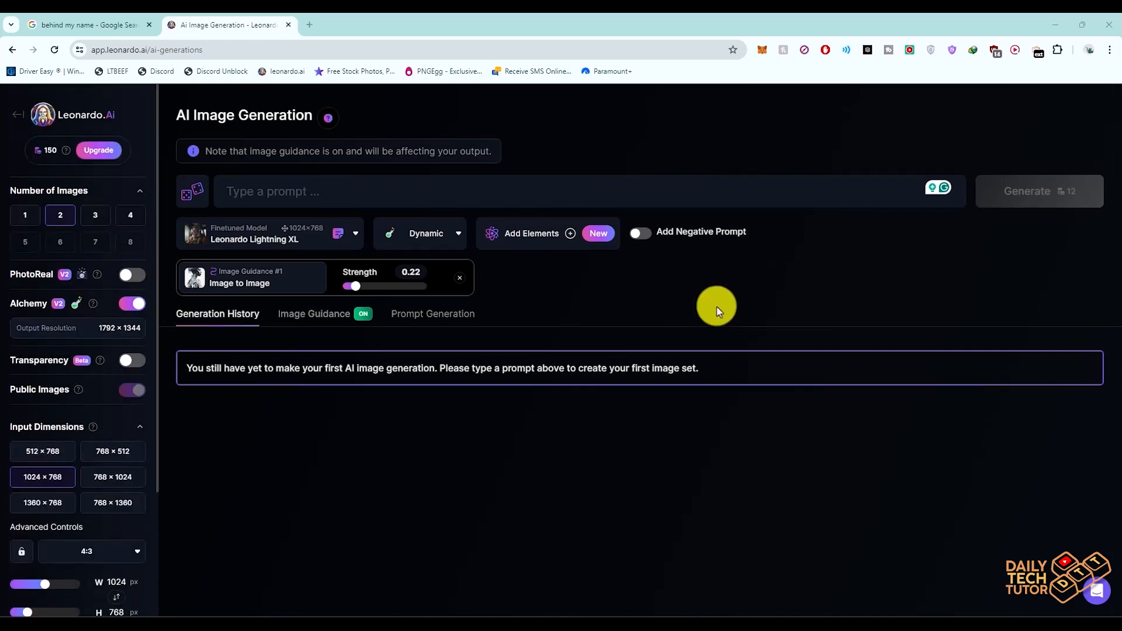
Enable the negative prompt and review its prefilled list of unwanted traits
left_click(640, 233)
left_click_drag(734, 248, 353, 248)
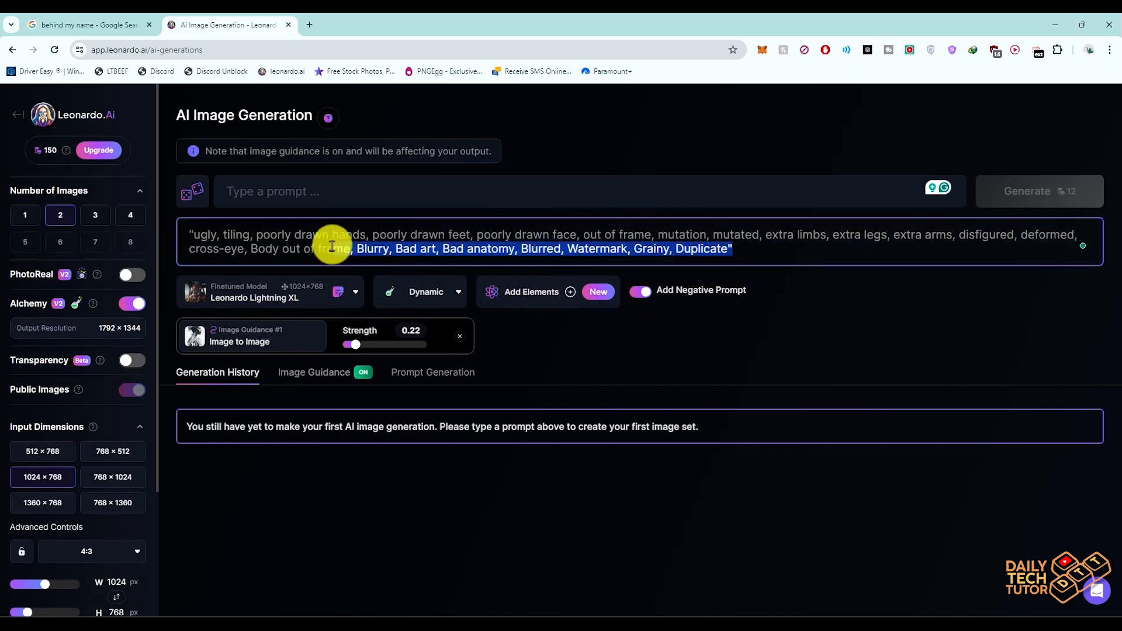
left_click_drag(746, 250, 221, 220)
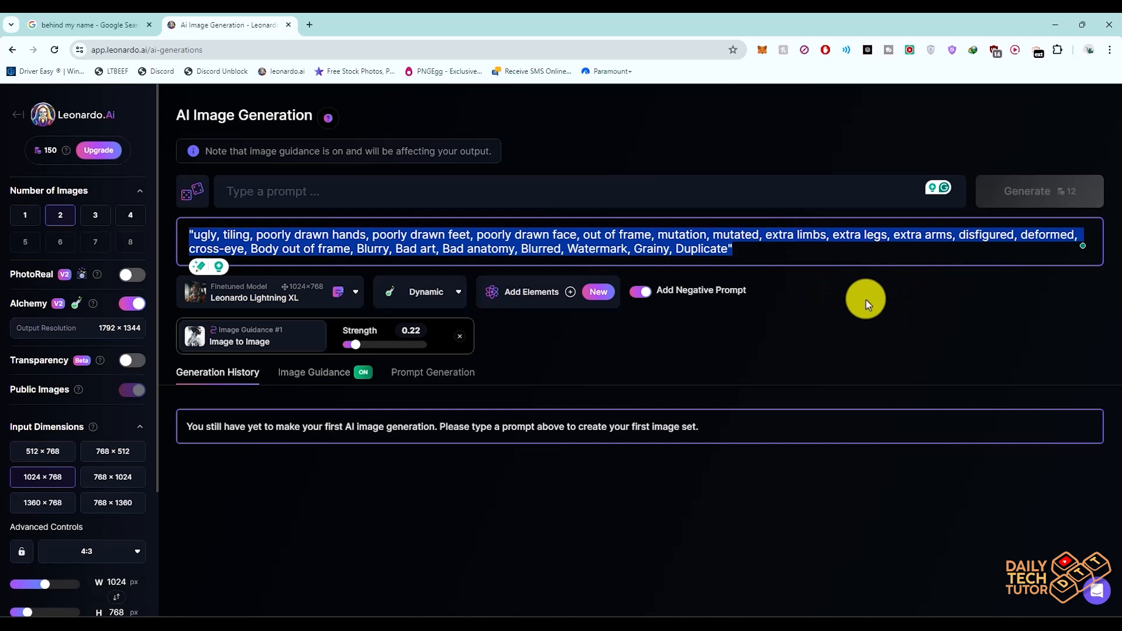
left_click(812, 349)
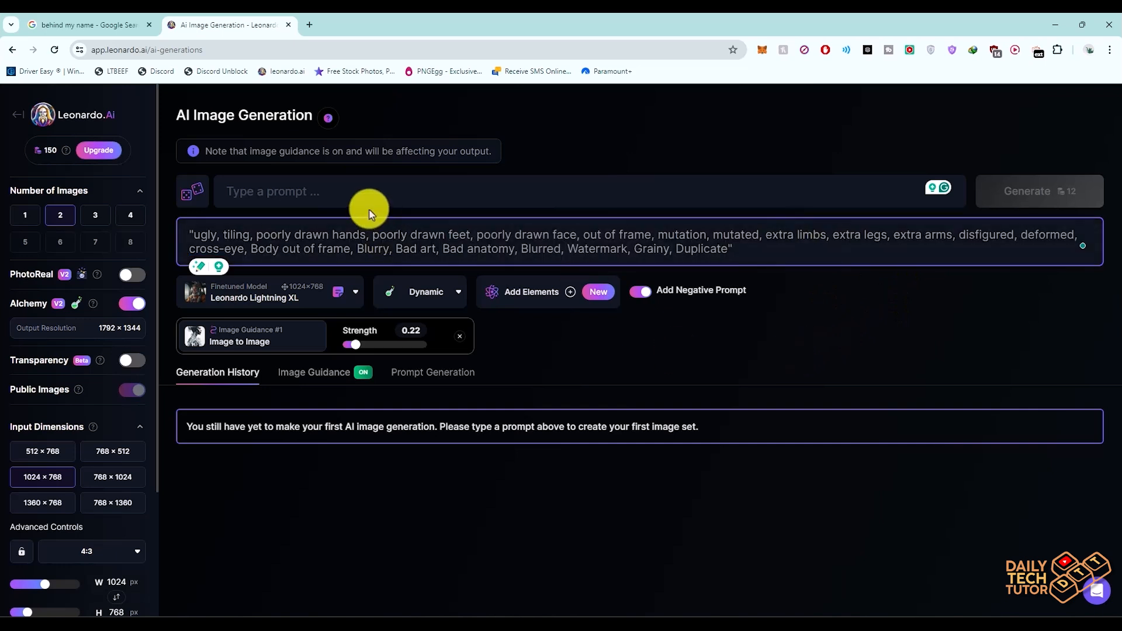
Enter the prompt "A man standing in a dark forest, wearing a black jacket." and place the cursor after "A man"
left_click(418, 190)
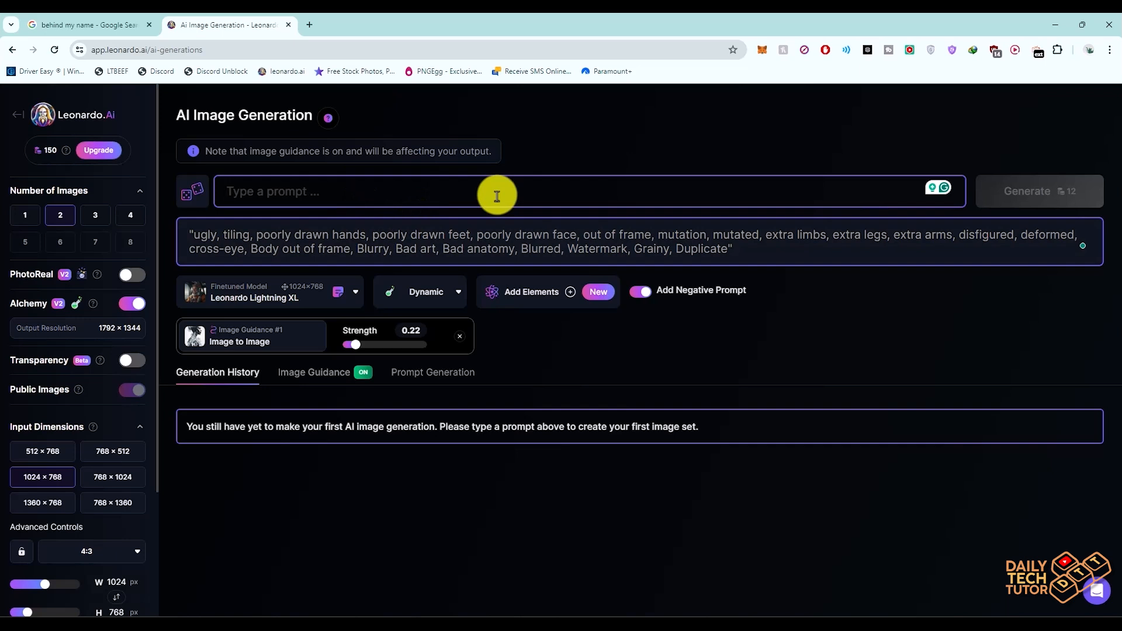
type("A man standing in a dark forest, wearing a black jacket.")
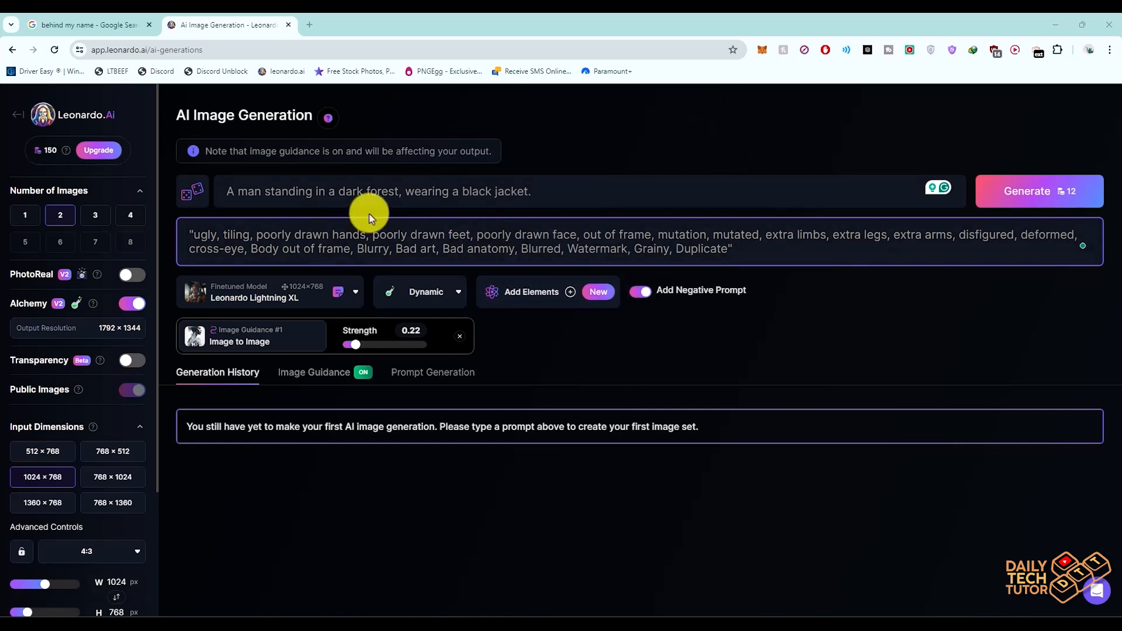
left_click_drag(227, 193, 258, 192)
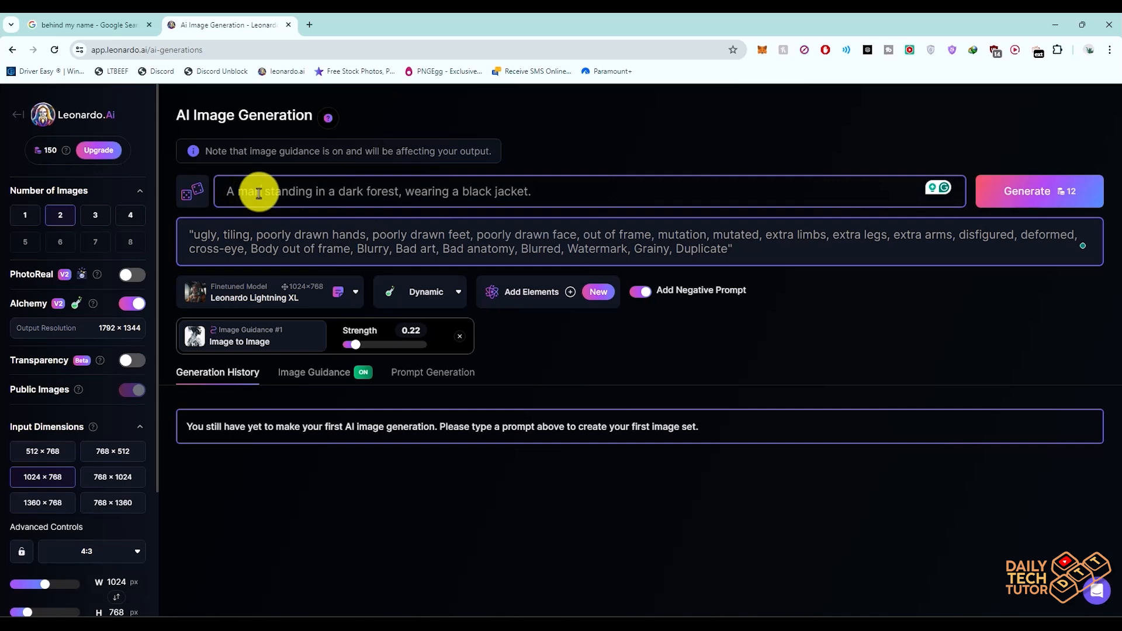
Open the Behind the Name website from the Google results and list masculine names with Ancient Greek usage
left_click(115, 24)
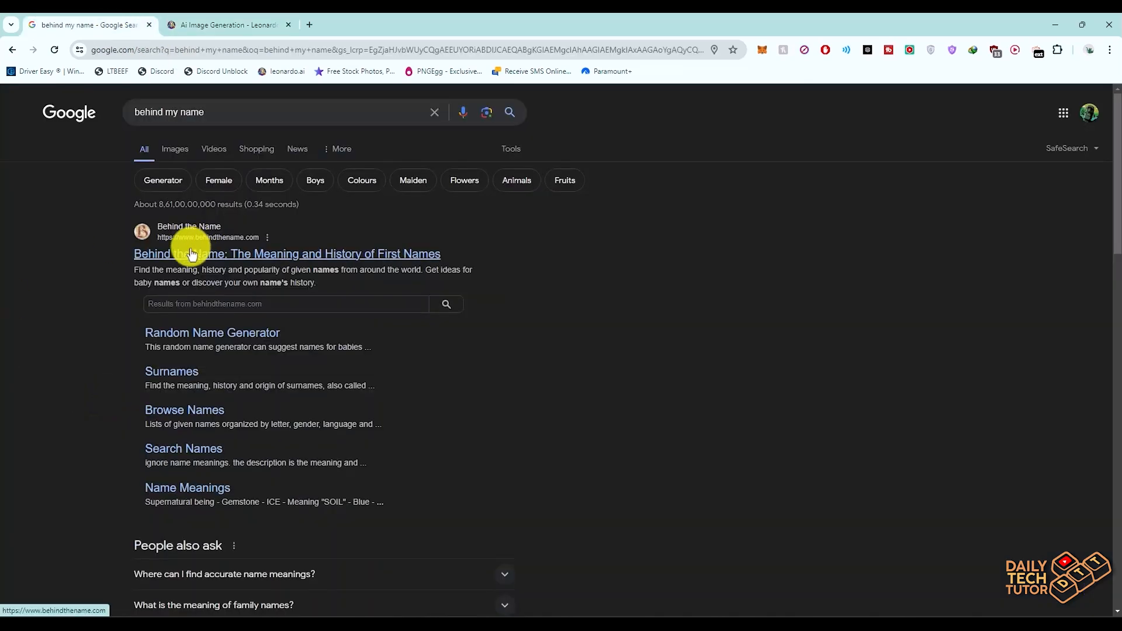
left_click(191, 255)
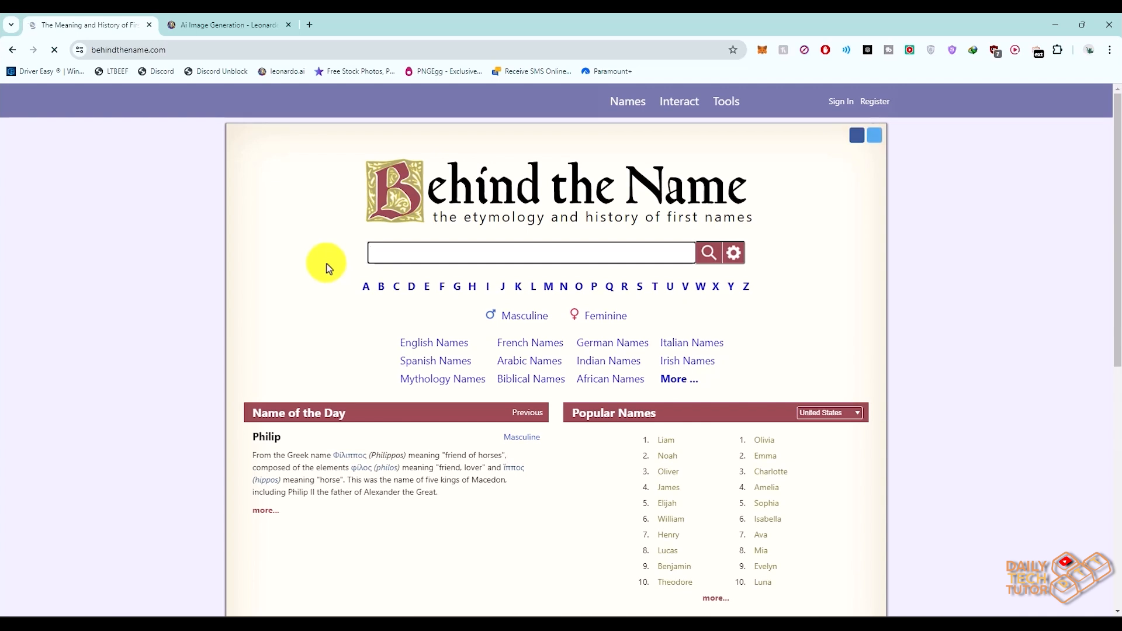
left_click(514, 316)
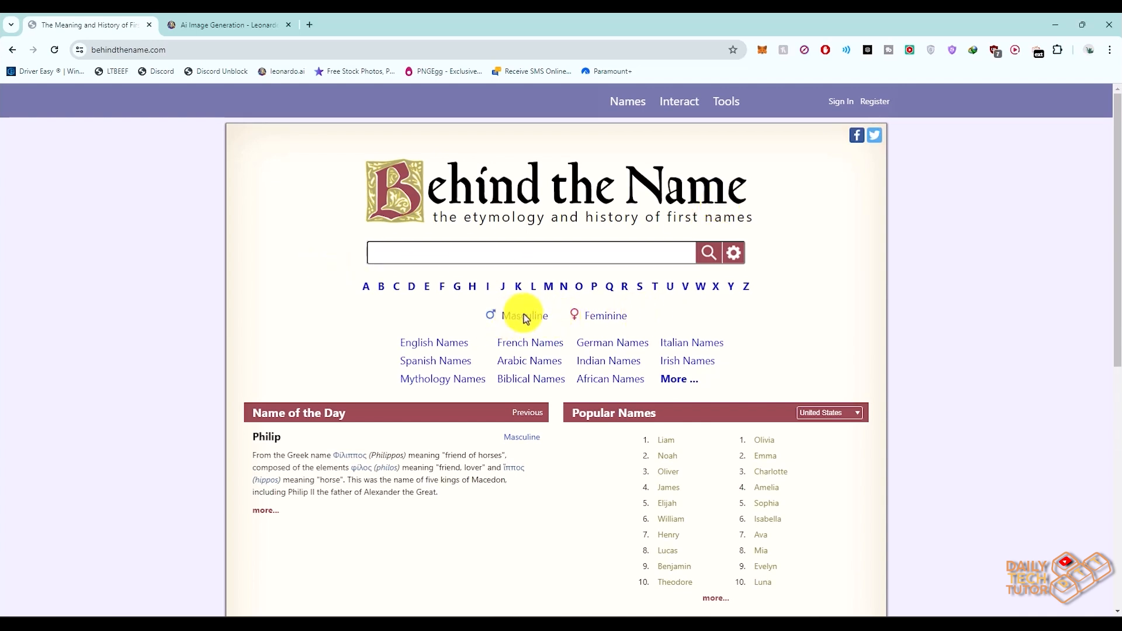
left_click(367, 198)
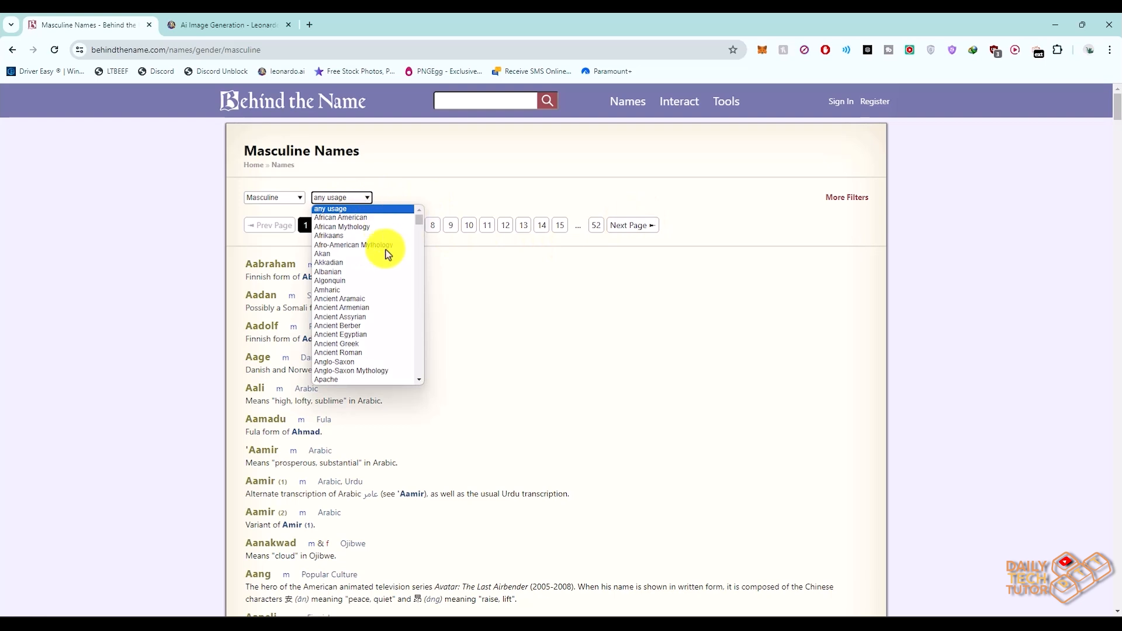
left_click(353, 345)
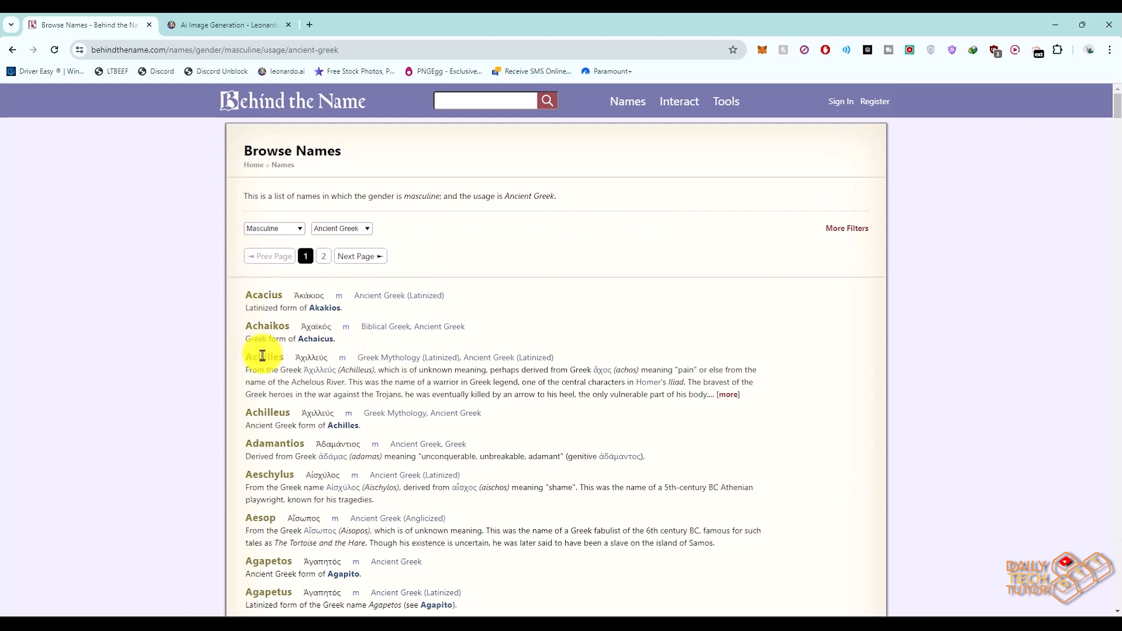
Copy the name Achilles from the list of Ancient Greek names
left_click_drag(257, 359, 248, 357)
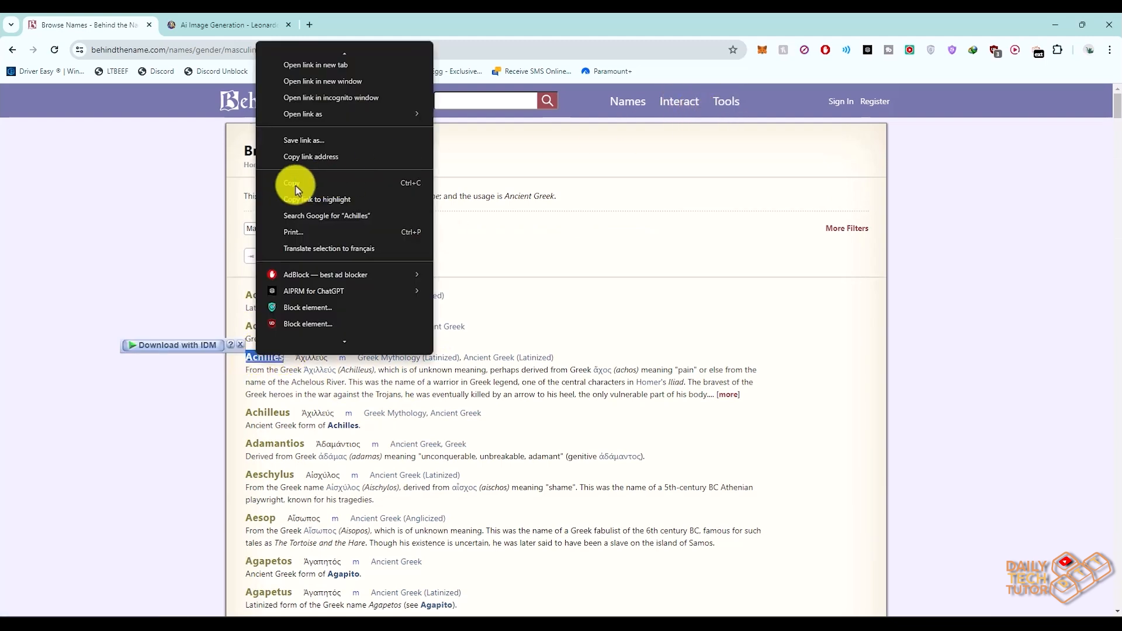
left_click(296, 184)
right_click(271, 362)
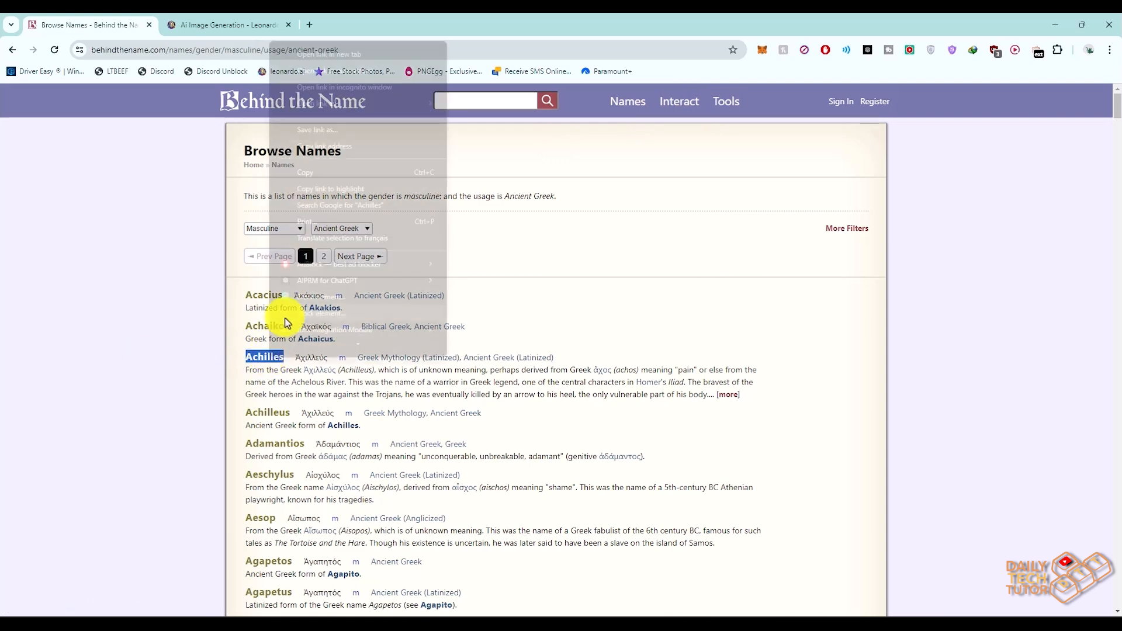
left_click(298, 170)
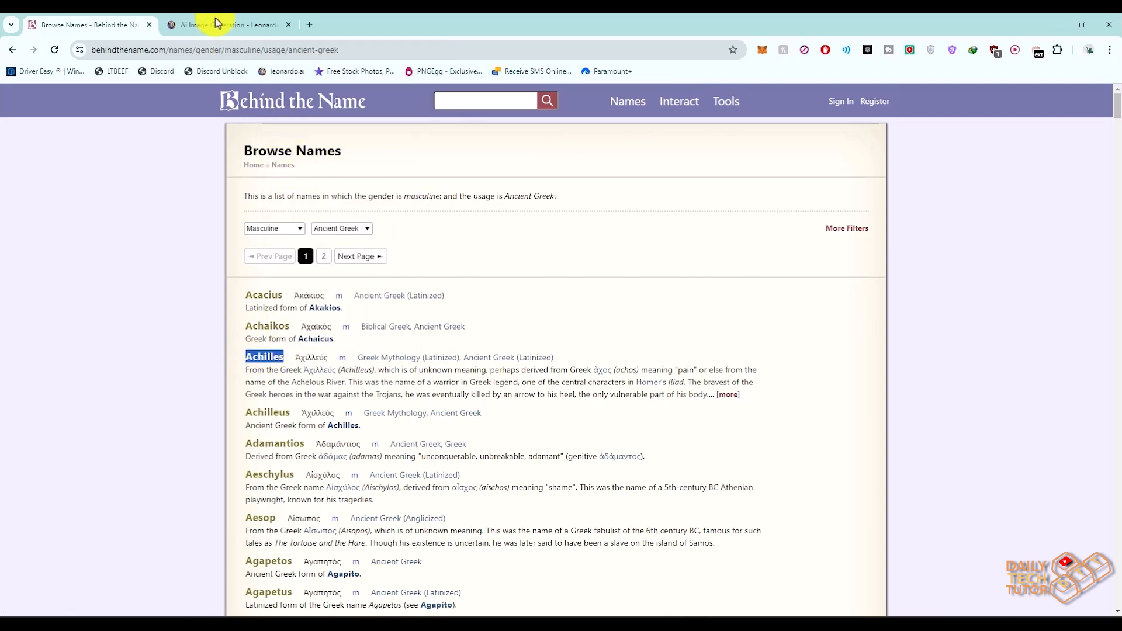
Return to Leonardo.Ai and insert "named Achilles," after "A man" in the prompt
left_click(205, 28)
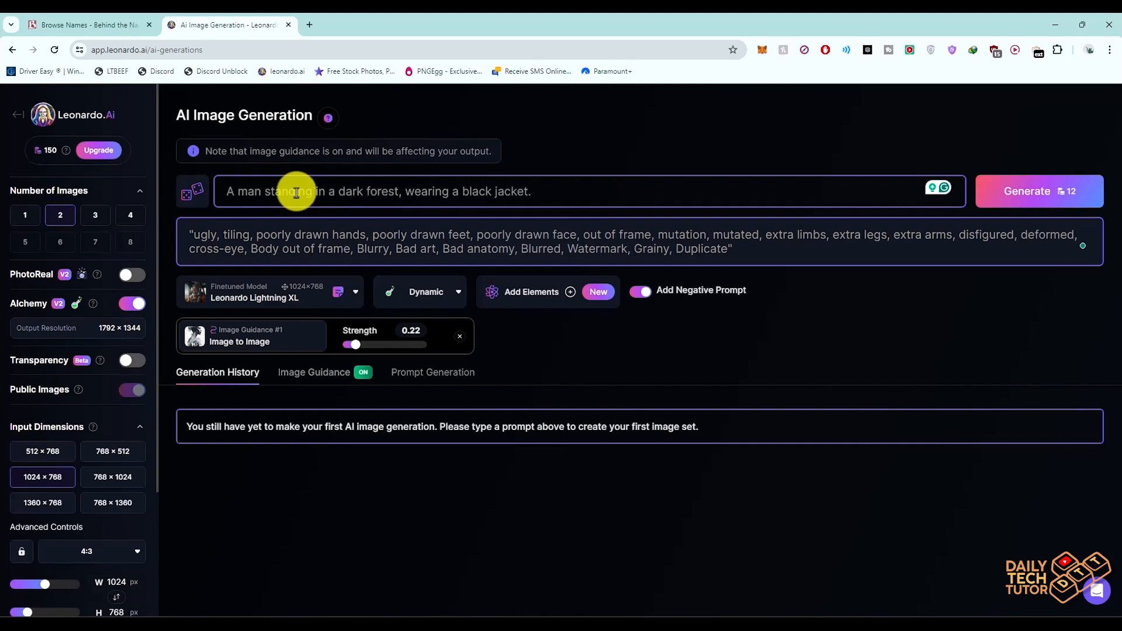
type("n ")
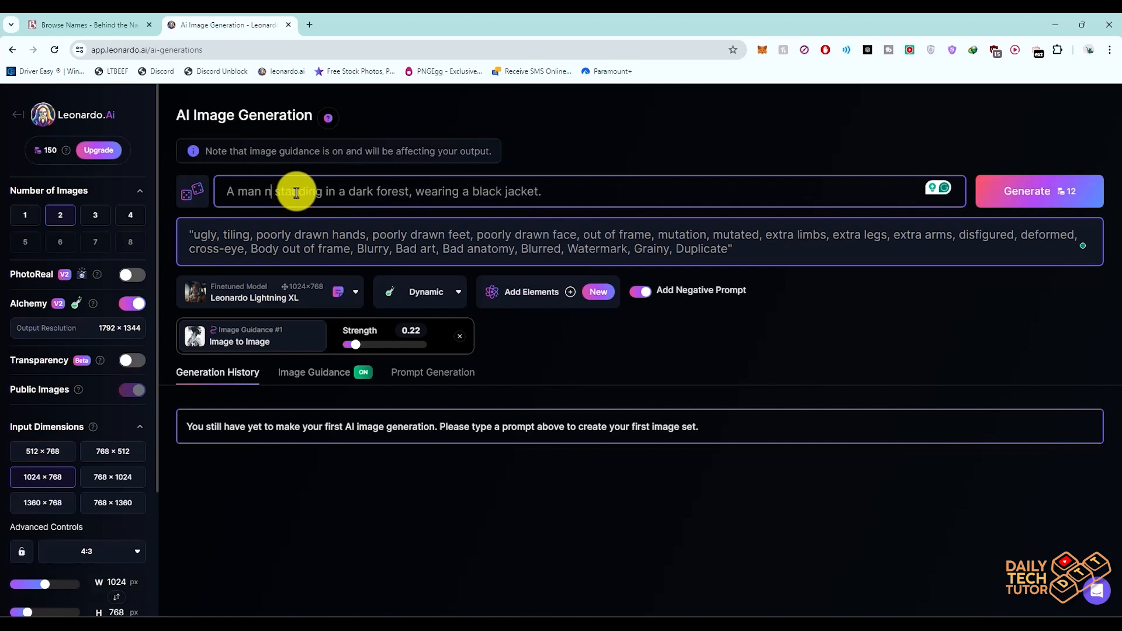
type("amed")
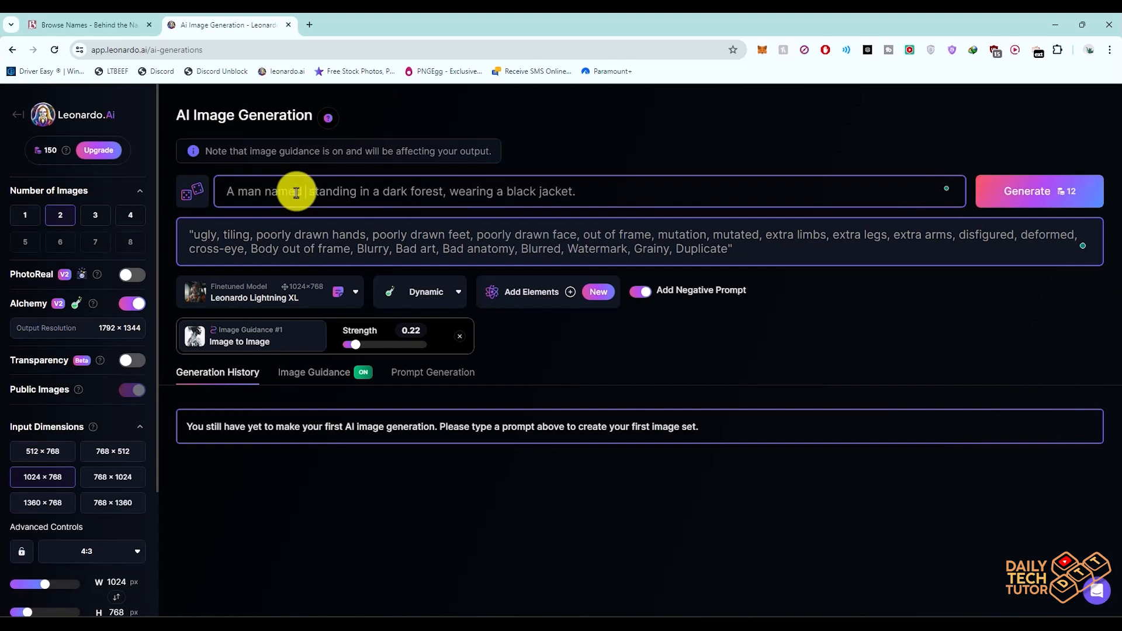
type(" Achilles")
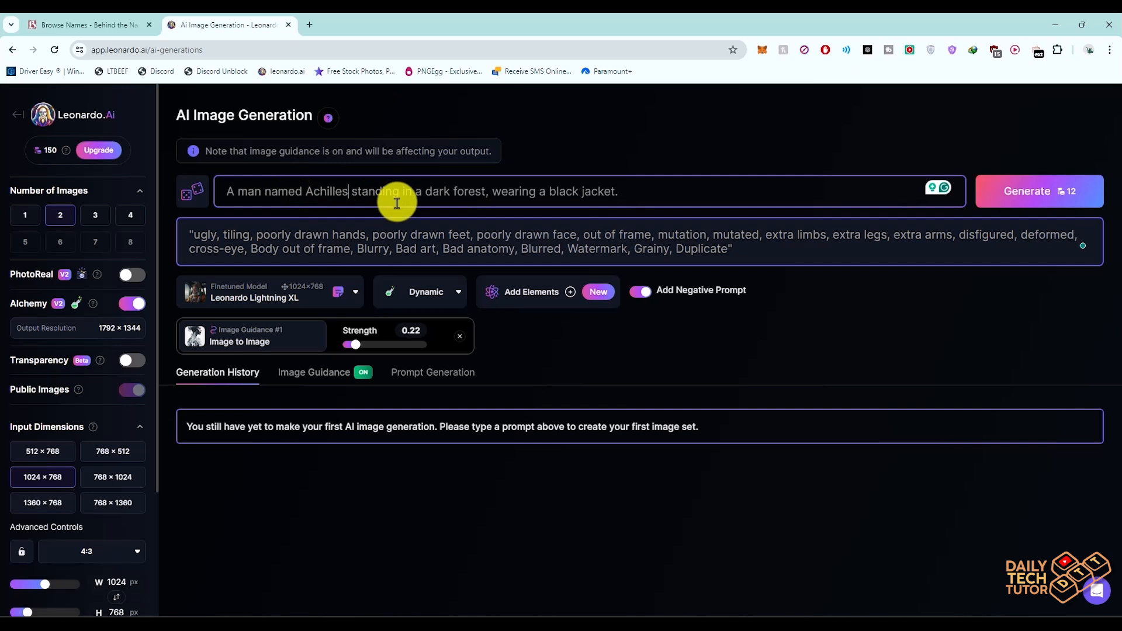
type(",")
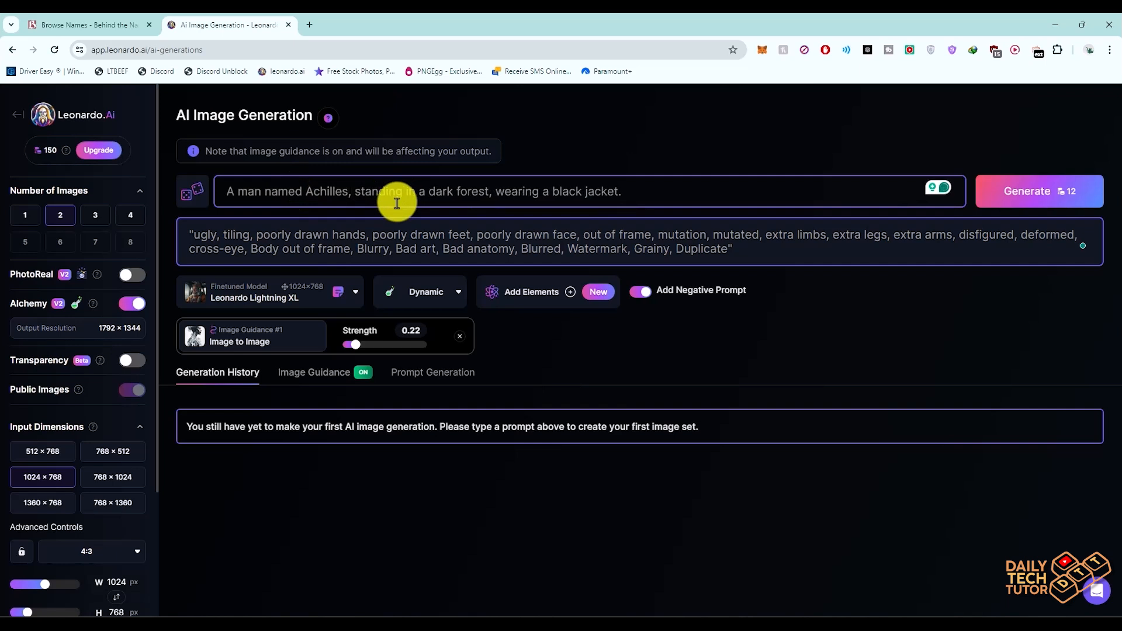
Generate the images from the Achilles prompt and inspect the second result enlarged
left_click(1033, 192)
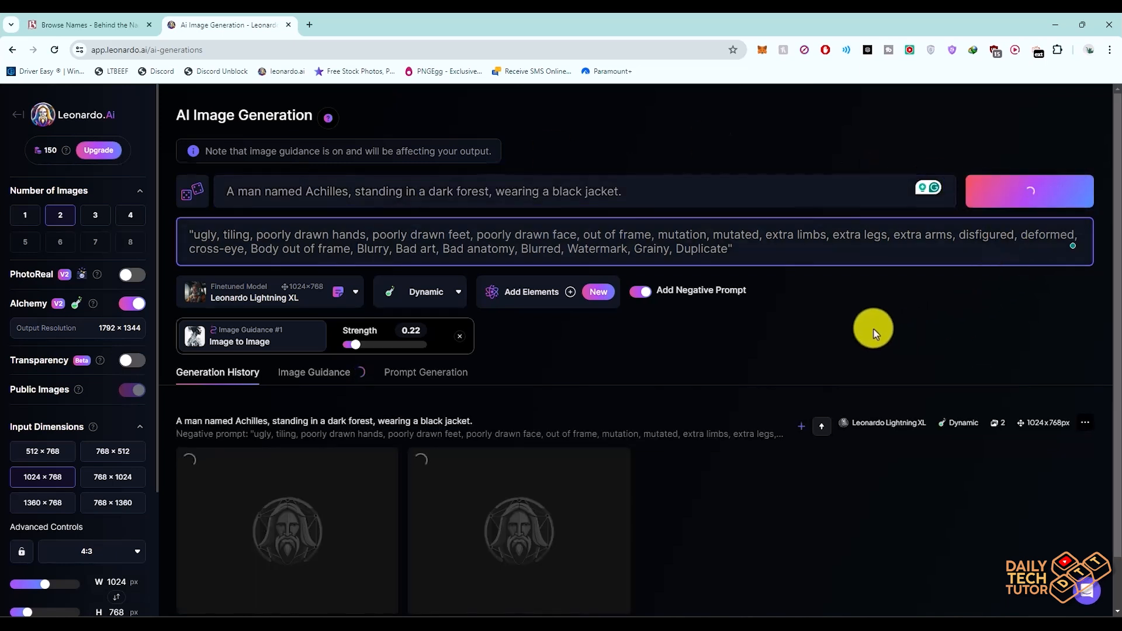
scroll(872, 326, "down", 1)
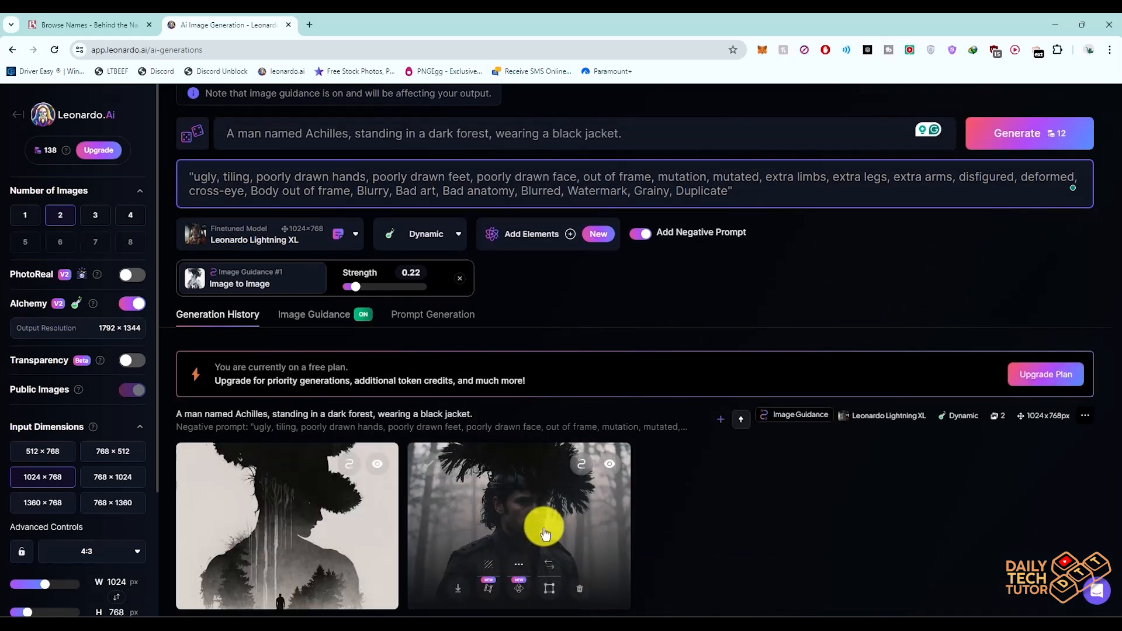
left_click(543, 532)
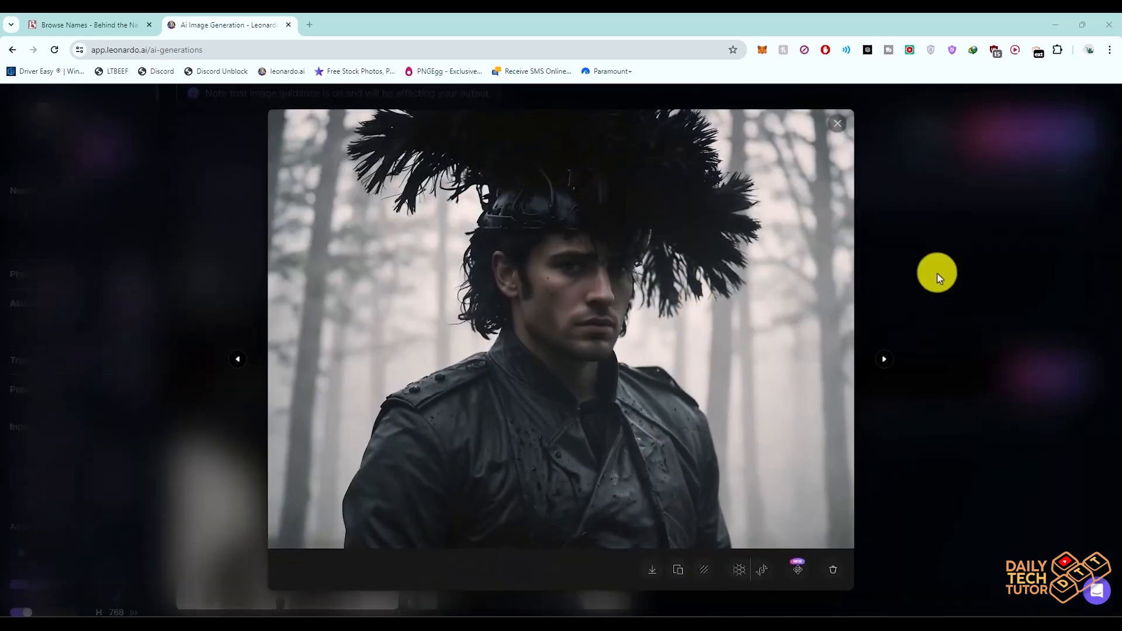
left_click(884, 202)
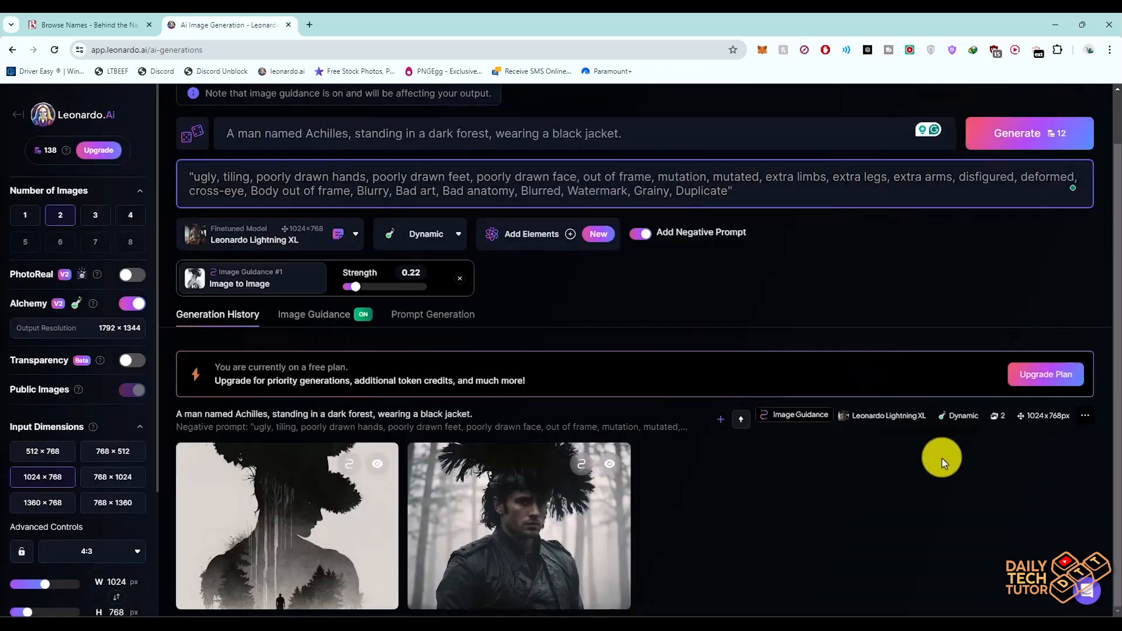
scroll(939, 456, "up", 1)
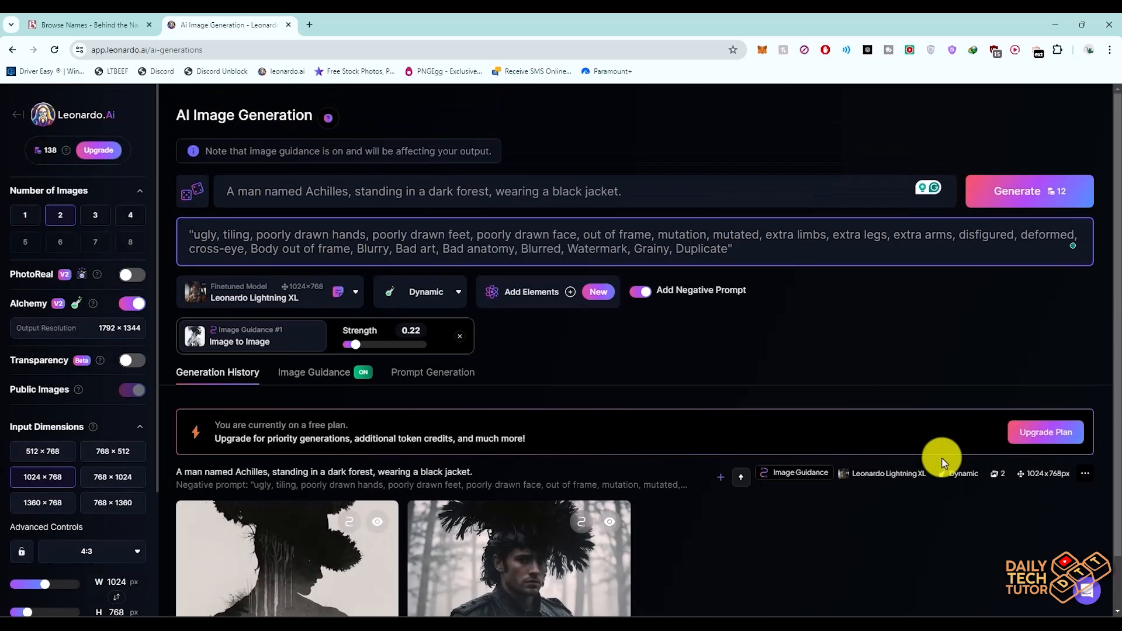
Change the finetuned model to Absolute Reality v1.6
scroll(865, 474, "down", 1)
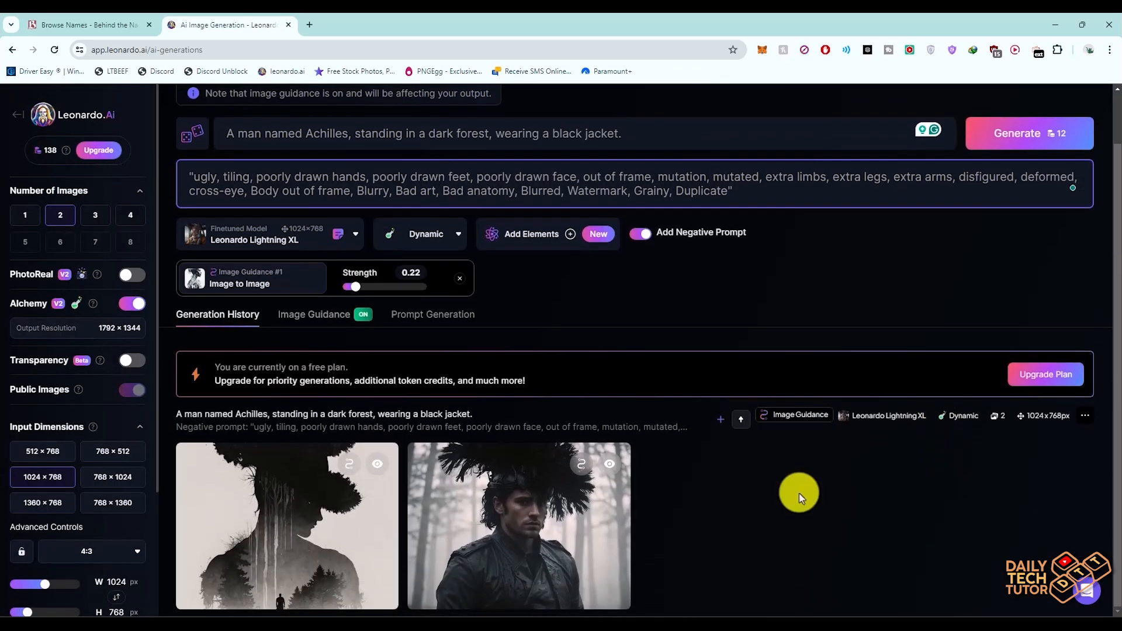
left_click(335, 244)
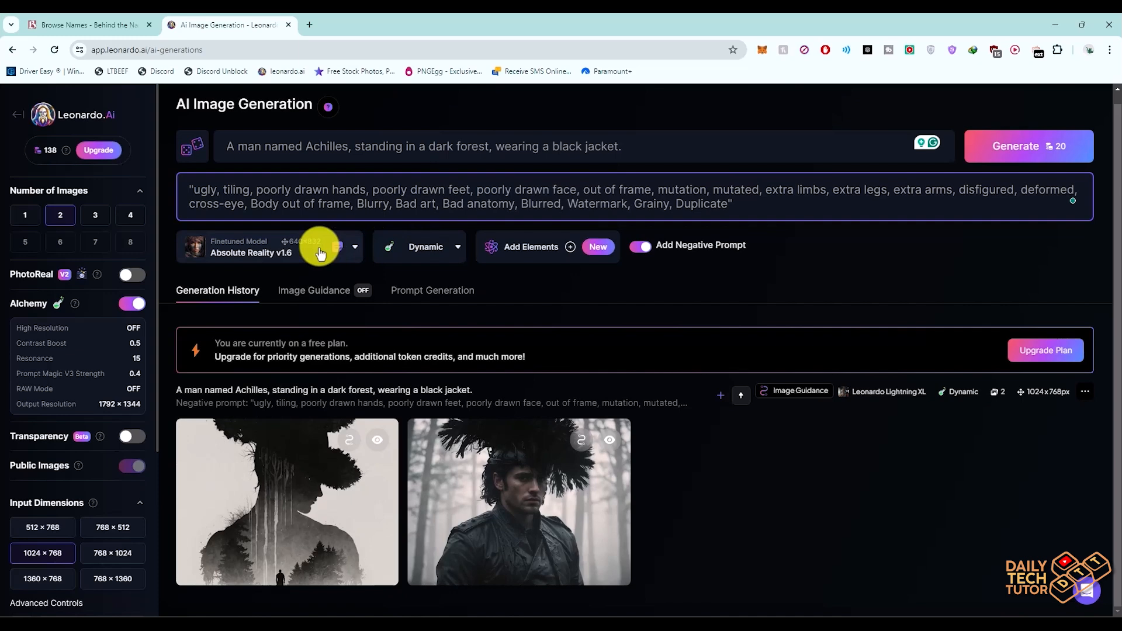
left_click(320, 253)
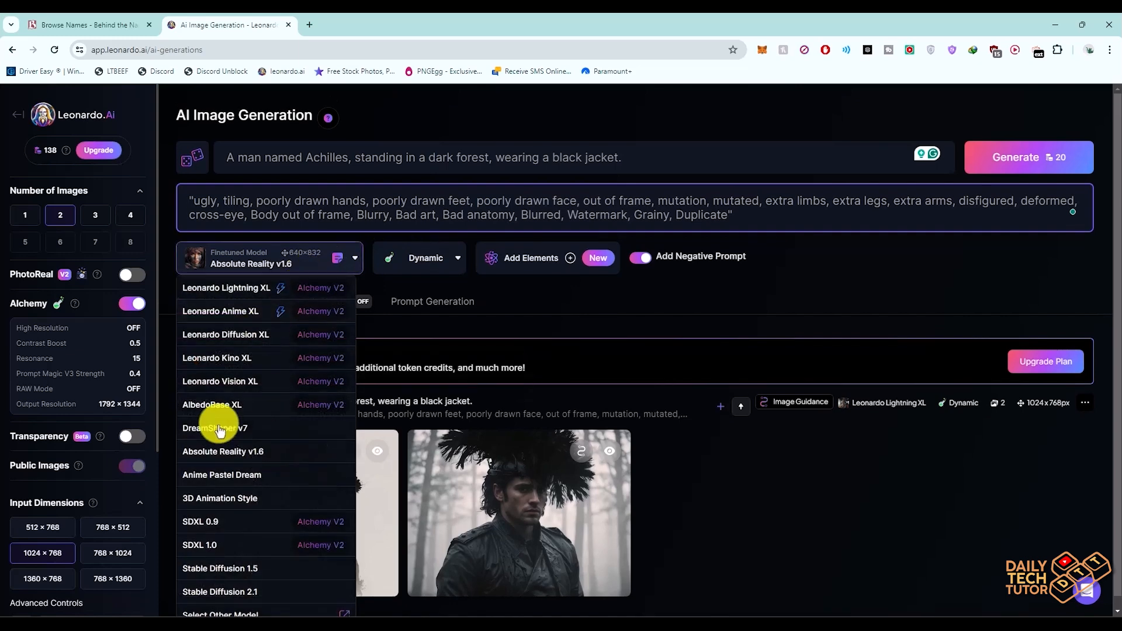
left_click(724, 361)
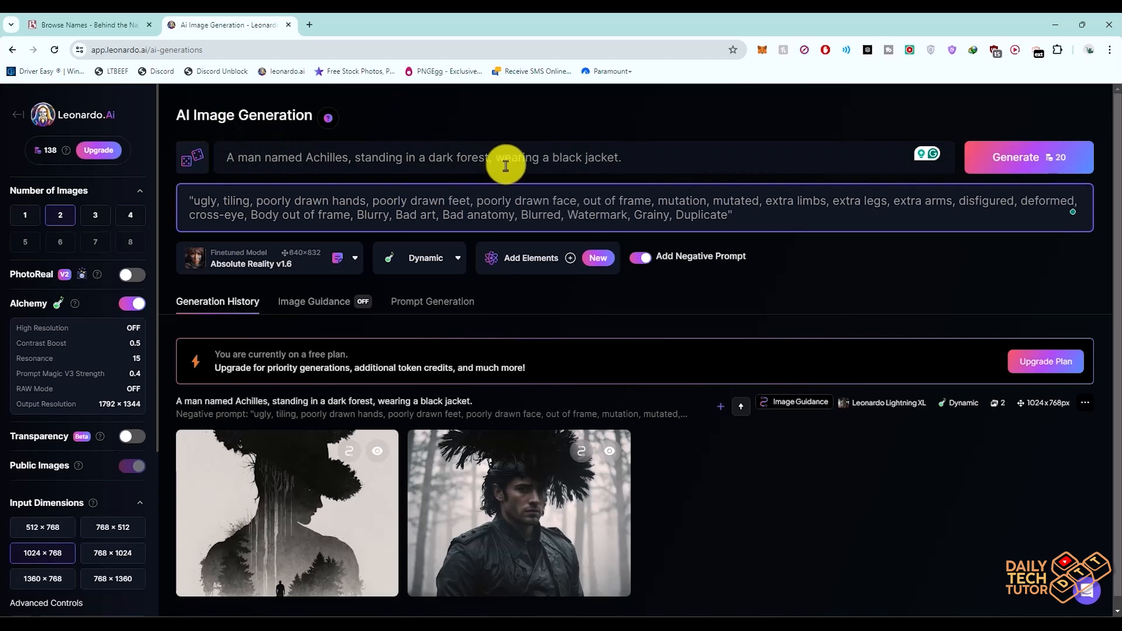
Switch to Behind the Name and copy the name Agapetos from the masculine Ancient Greek list
left_click(111, 24)
scroll(306, 371, "down", 1)
scroll(306, 371, "down", 3)
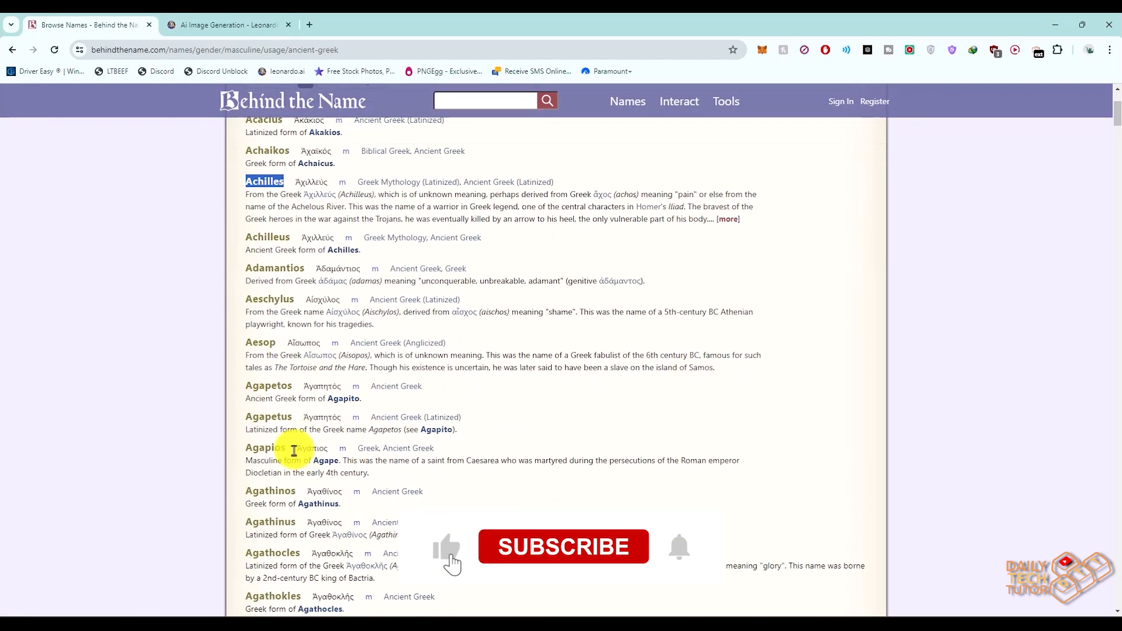
right_click(269, 452)
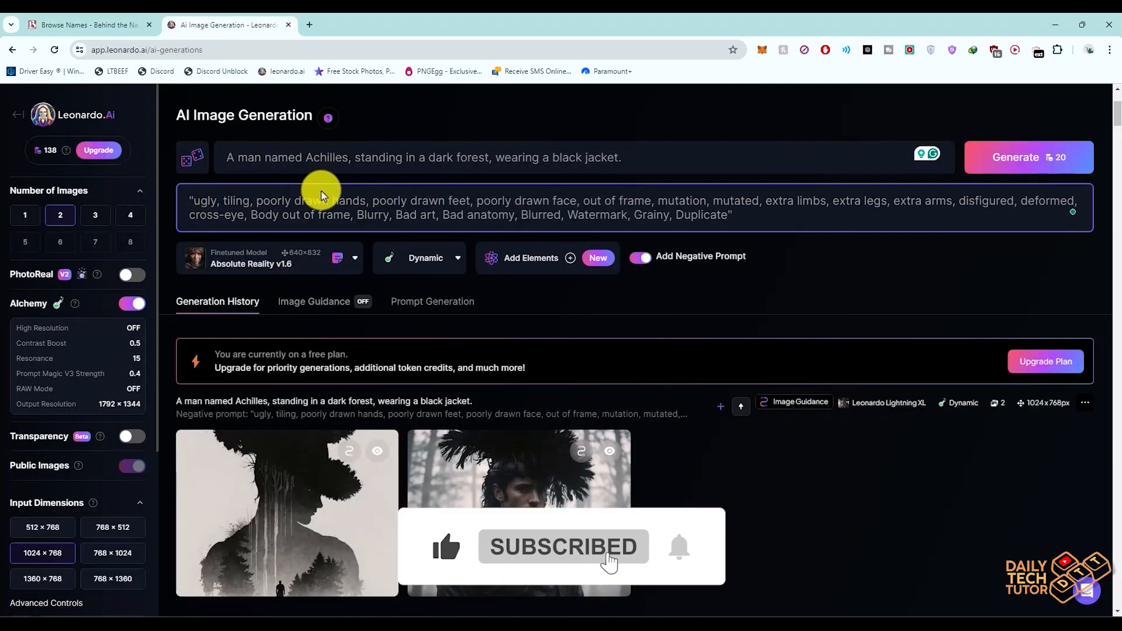
Back in Leonardo.Ai, rewrite the prompt as "A man named Agapetos standing near a mountain Wearing a hiking suit."
double_click(325, 161)
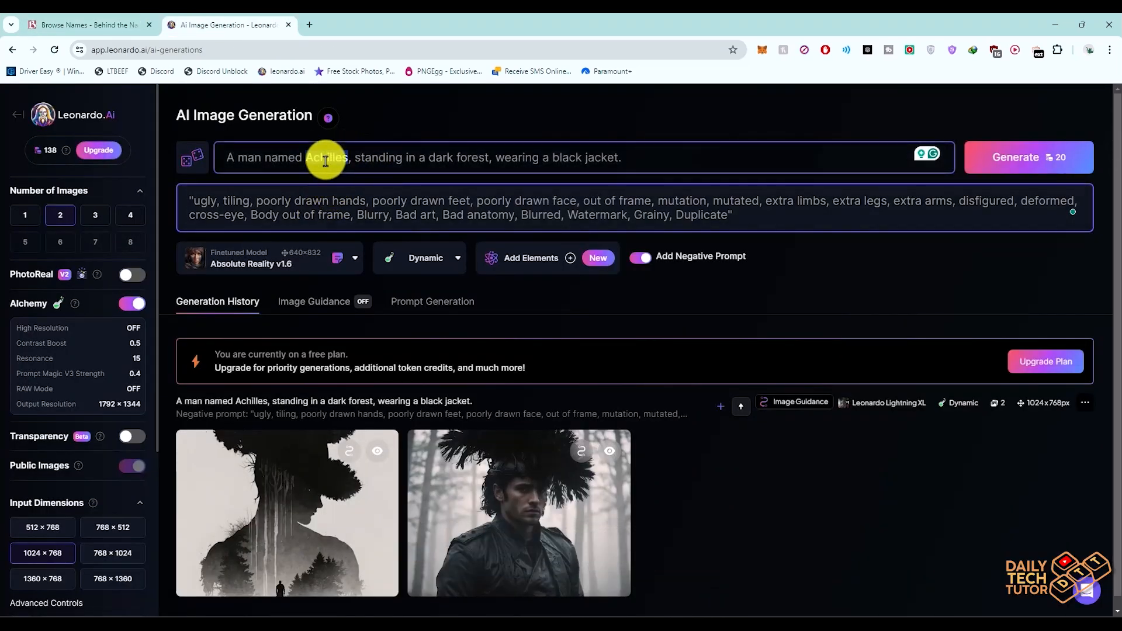
right_click(325, 161)
left_click(350, 222)
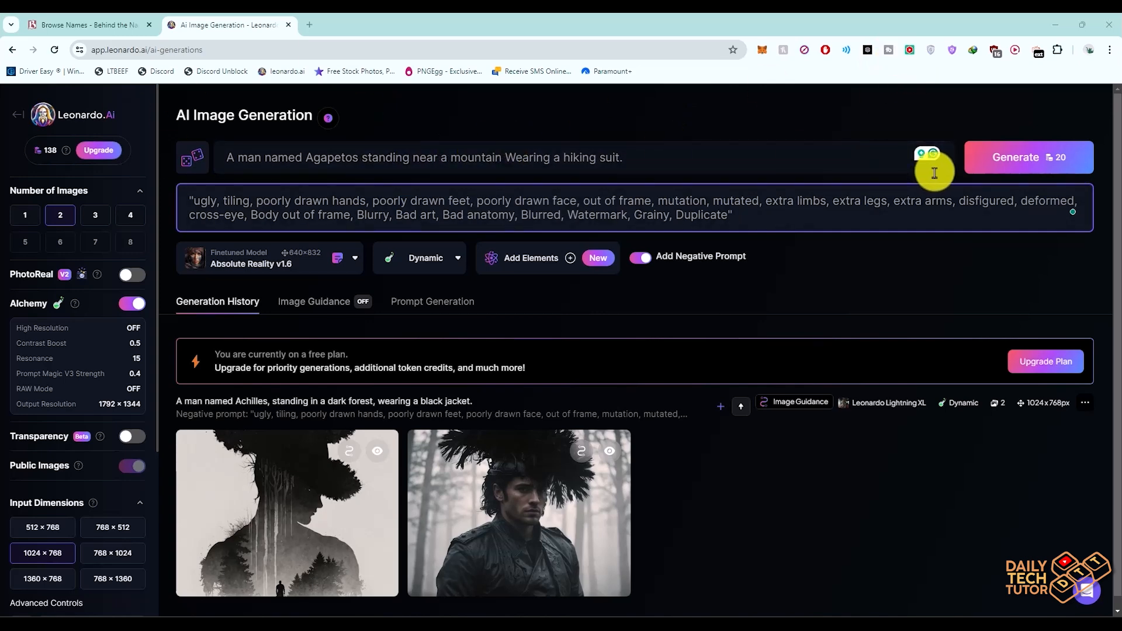
Generate the images from the Agapetos prompt and inspect both results enlarged
left_click(1046, 167)
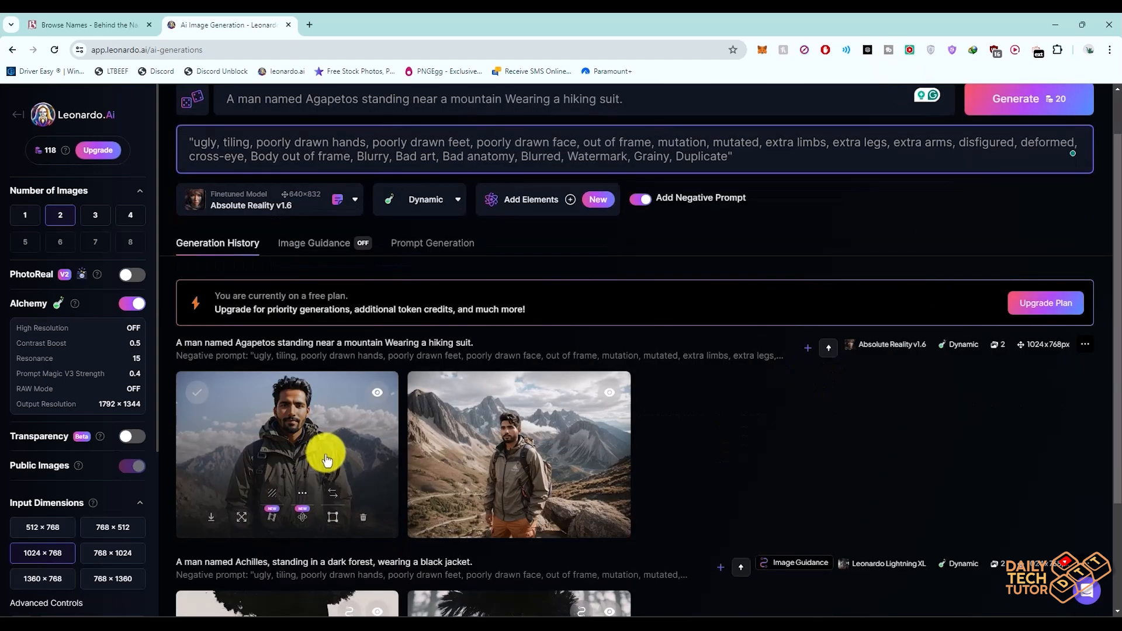
left_click(327, 453)
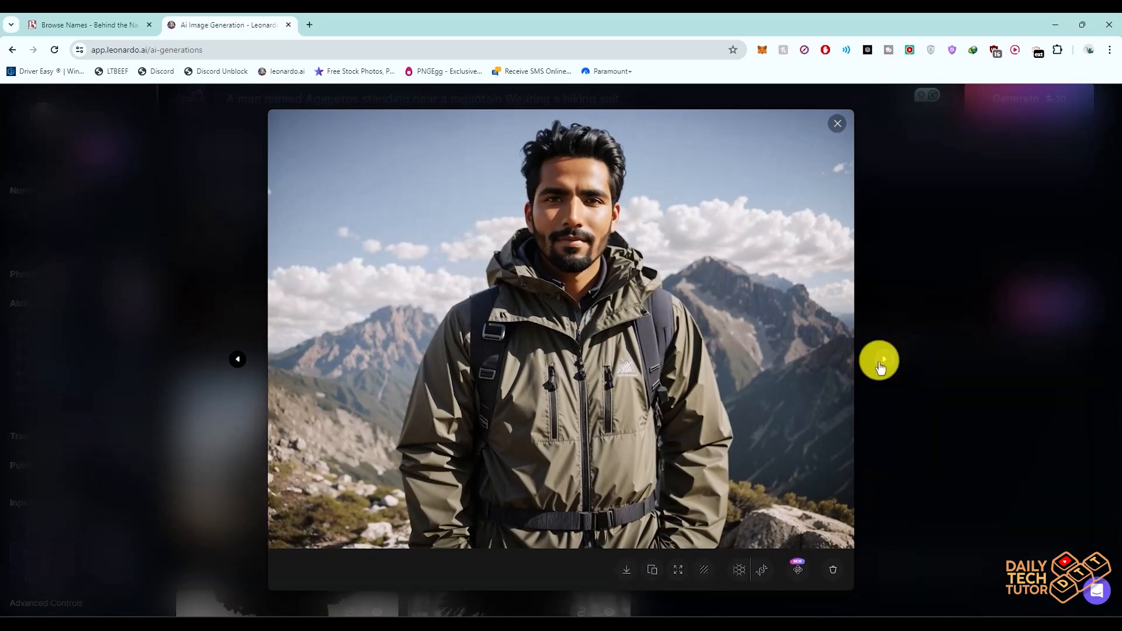
left_click(881, 367)
left_click(926, 248)
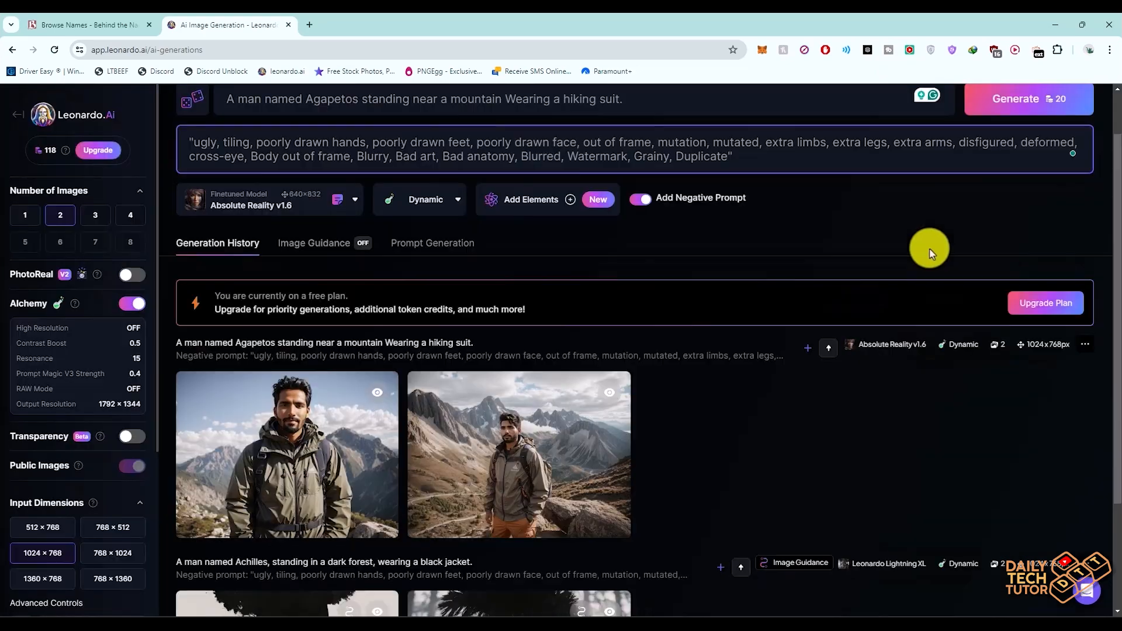
scroll(656, 447, "down", 3)
scroll(634, 451, "up", 4)
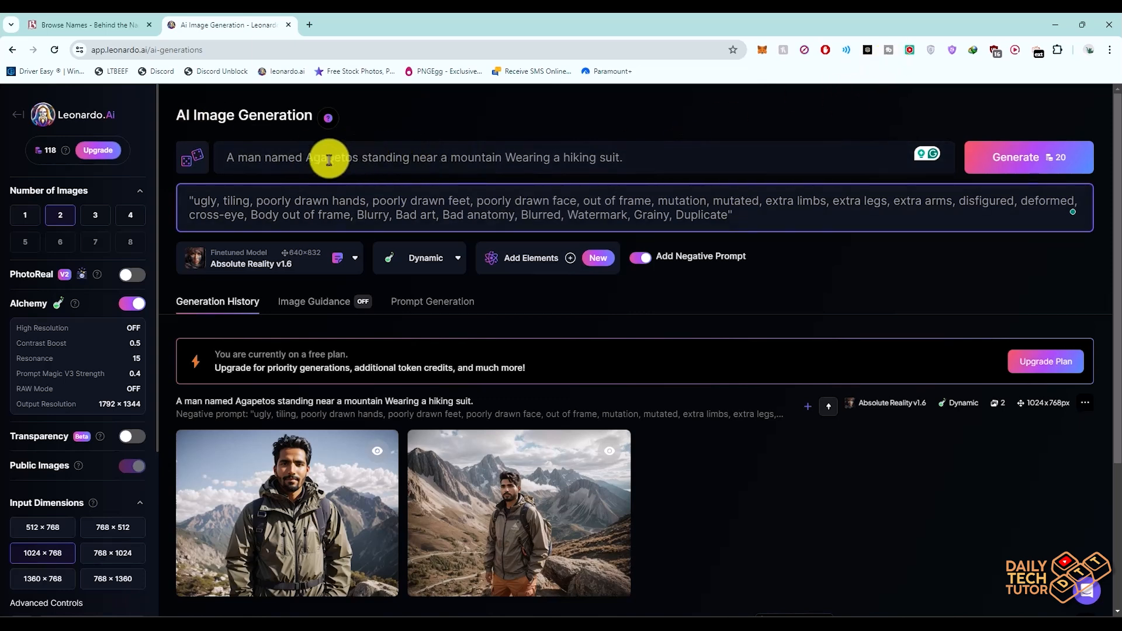
Switch to Behind the Name and filter the list to feminine names with English usage
left_click_drag(239, 158, 359, 158)
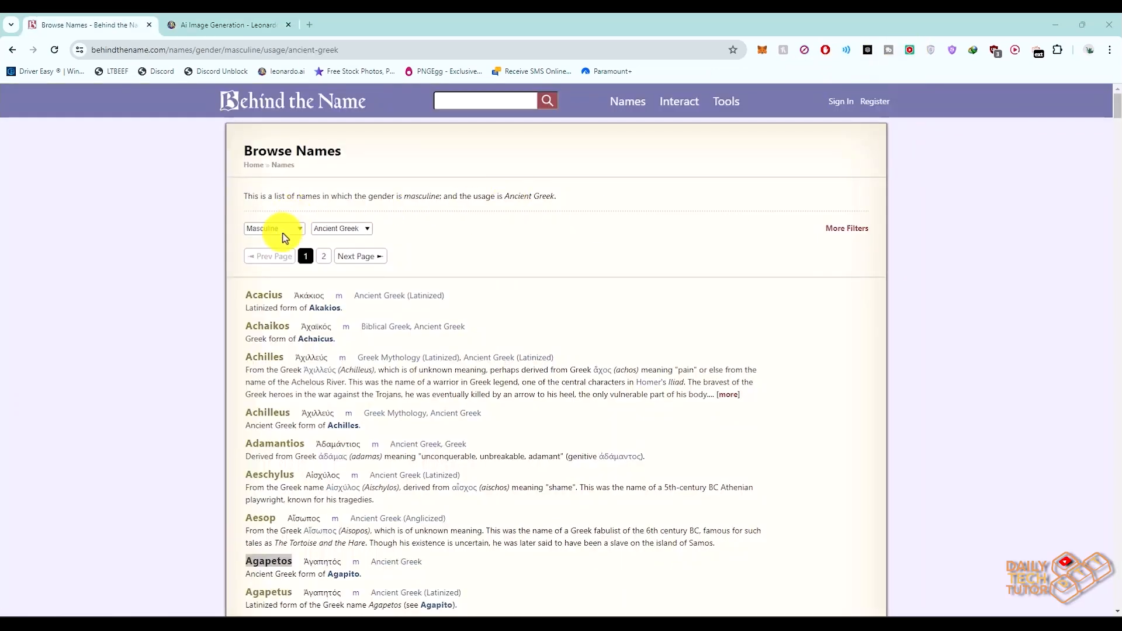
left_click(284, 232)
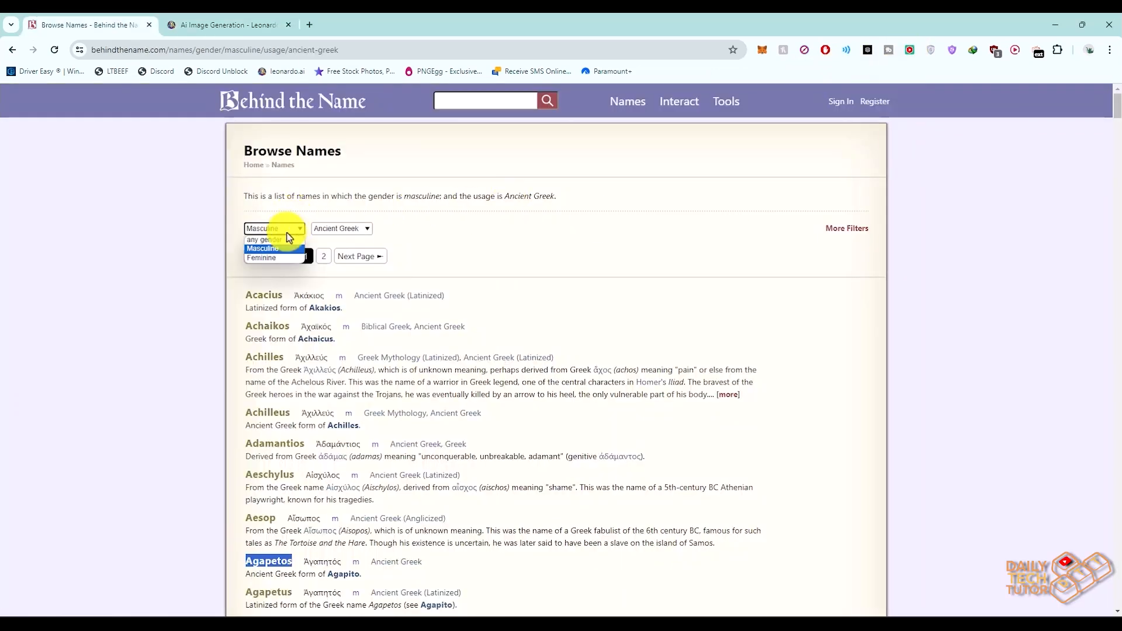
left_click(261, 257)
left_click(337, 229)
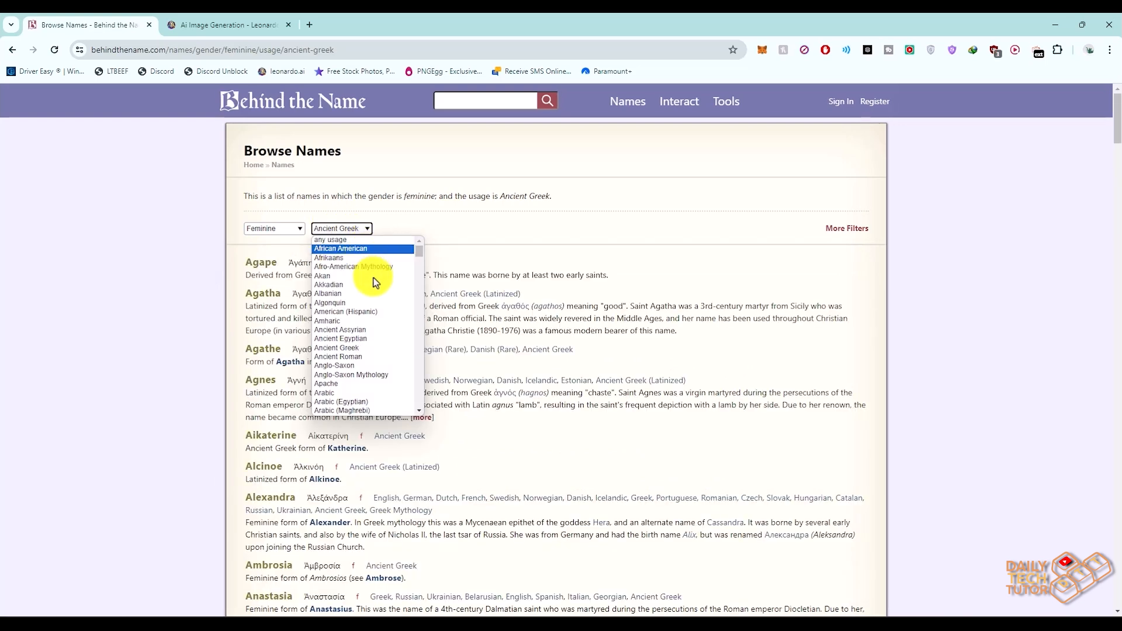
scroll(386, 345, "down", 8)
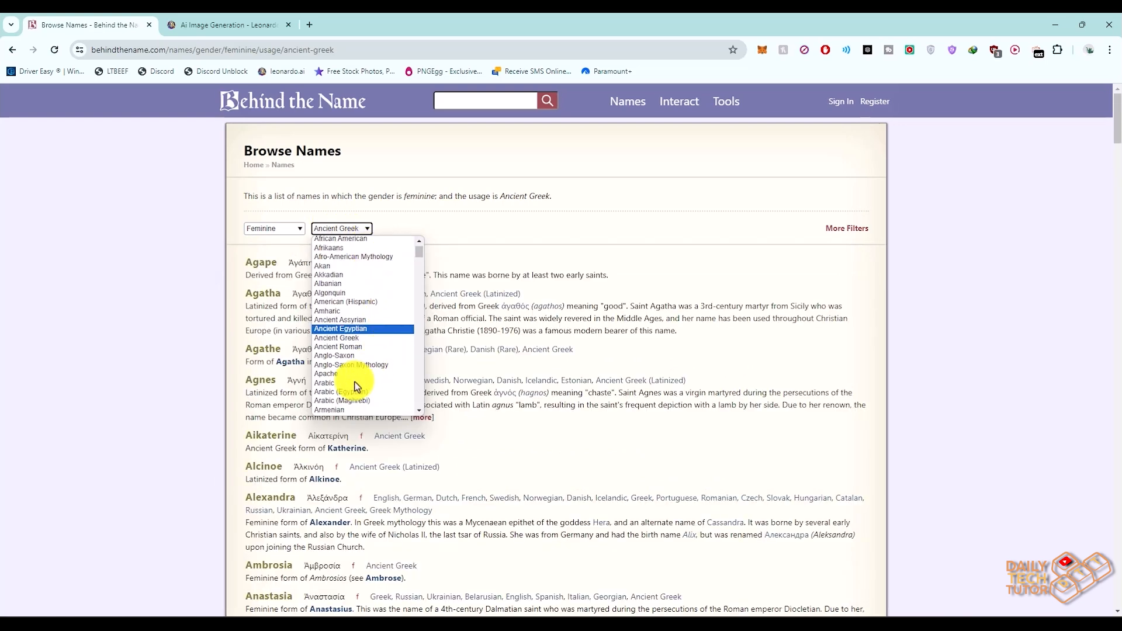
left_click(344, 393)
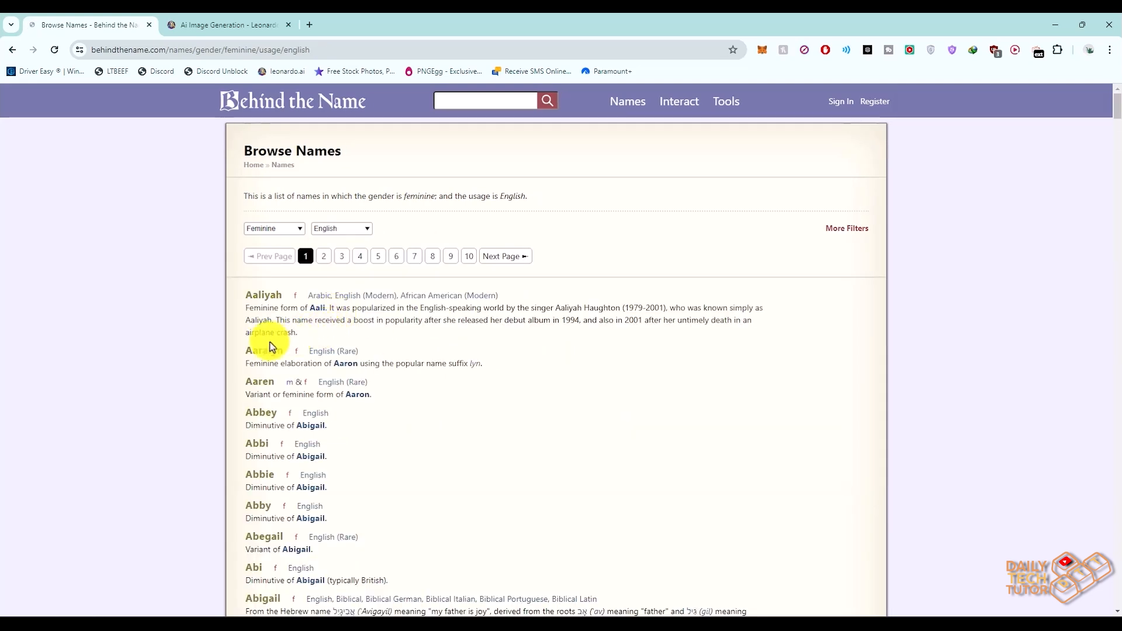
Copy the name Abbey from the list of feminine English names
right_click(263, 413)
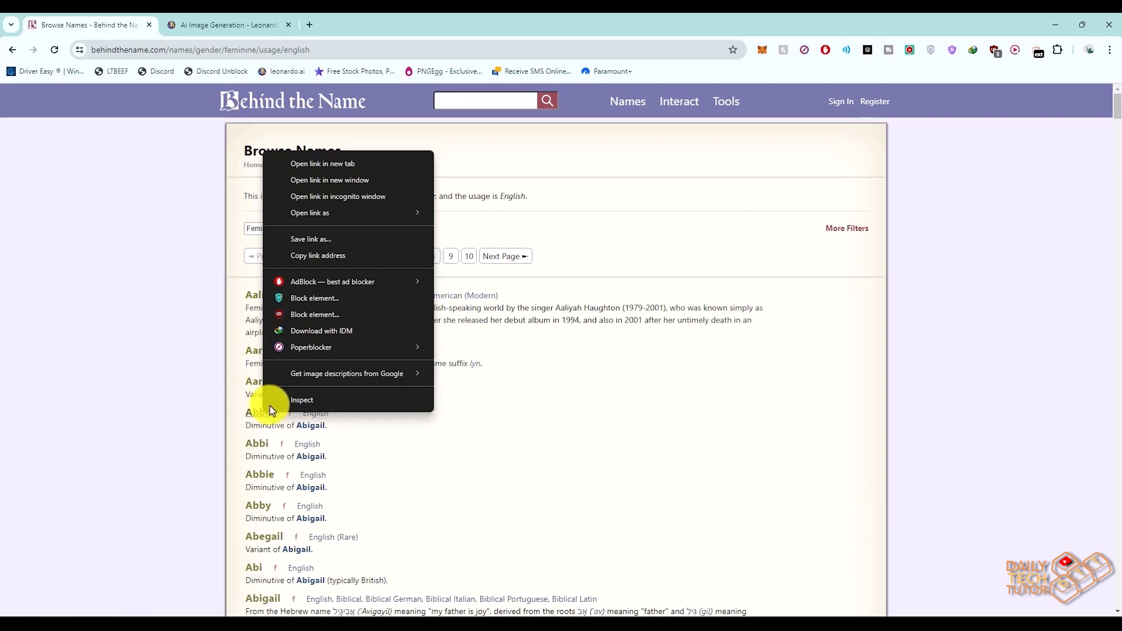
left_click(274, 414)
left_click_drag(245, 416, 281, 418)
key("ctrl+c")
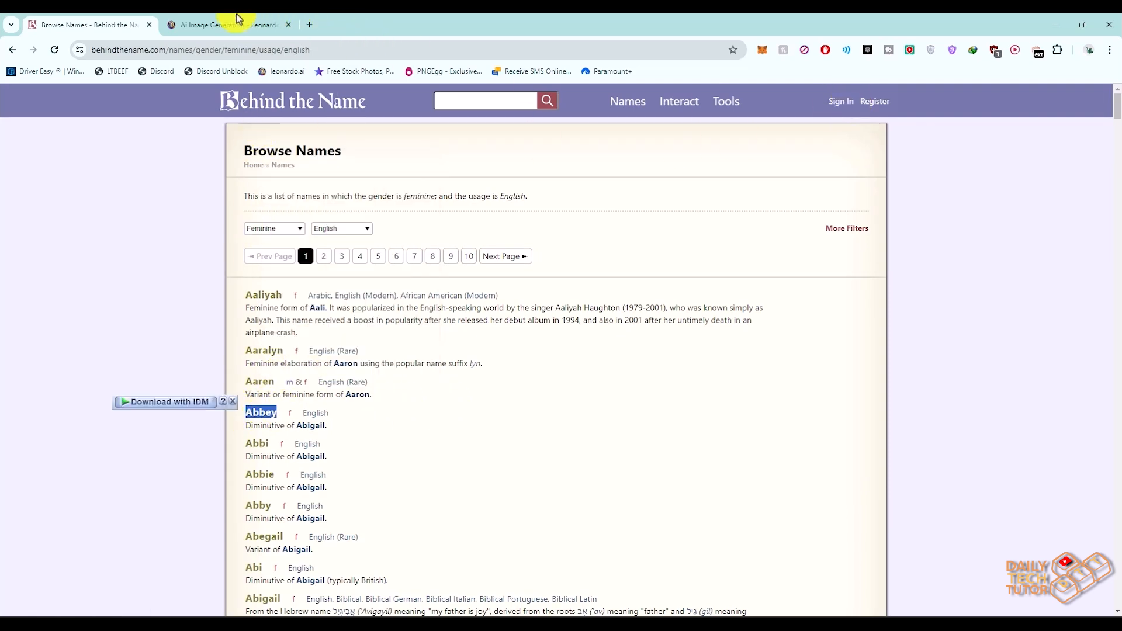
Return to Leonardo.Ai and replace Agapetos with Abbey in the "A woman named" prompt
left_click(226, 32)
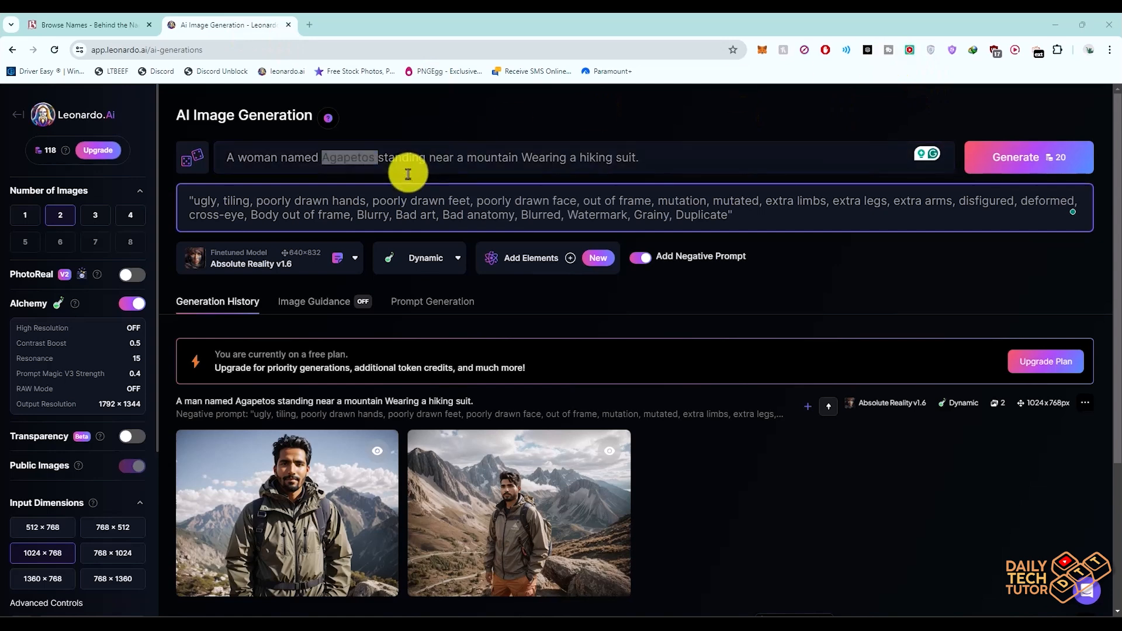
left_click(345, 163)
double_click(344, 163)
key("ctrl+v")
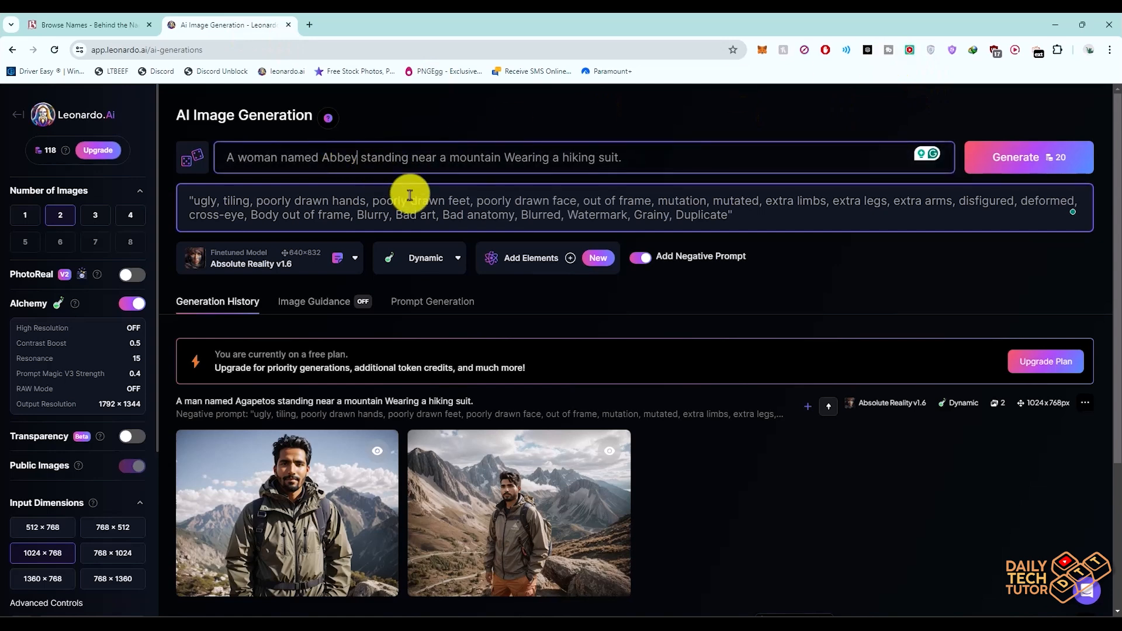
Generate the images from the Abbey prompt and compare both results enlarged
left_click(1001, 169)
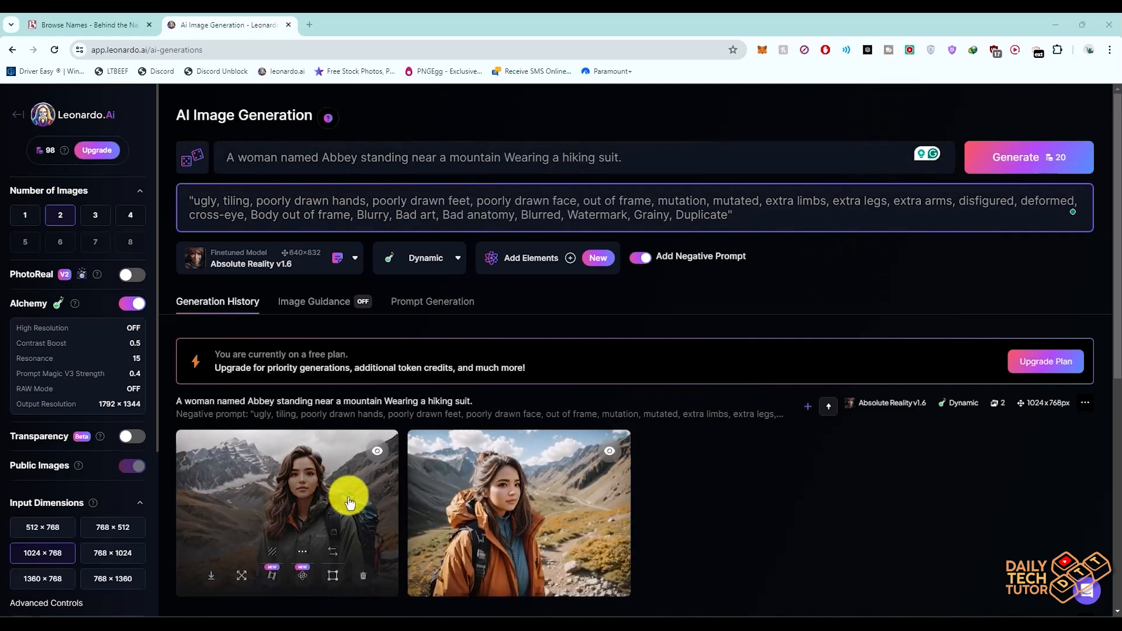
left_click(349, 499)
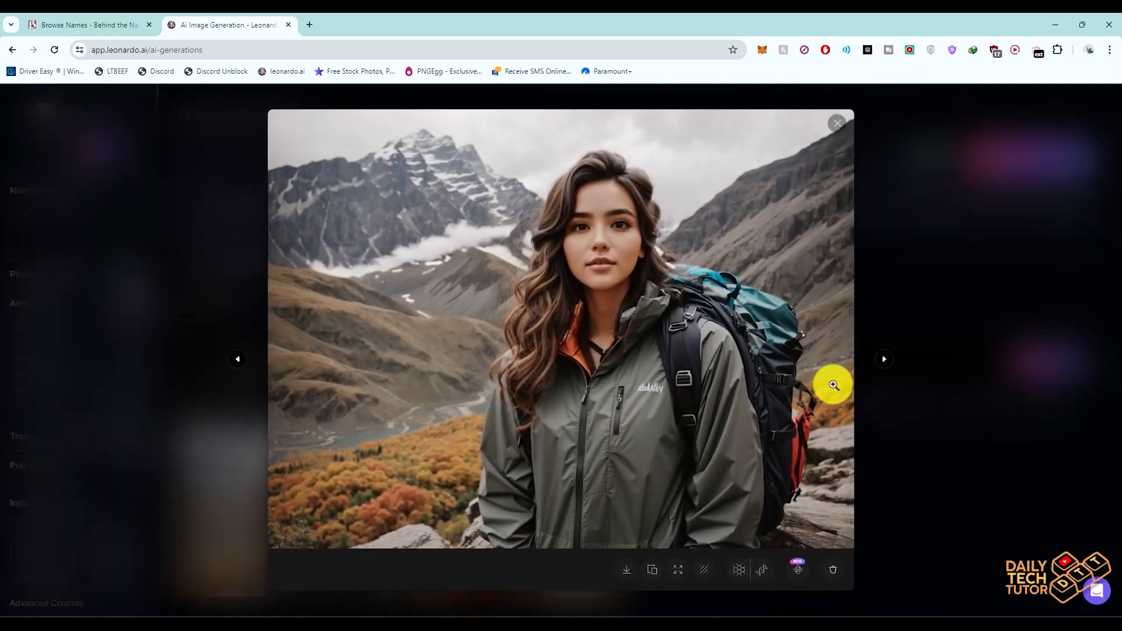
left_click(884, 362)
left_click(238, 362)
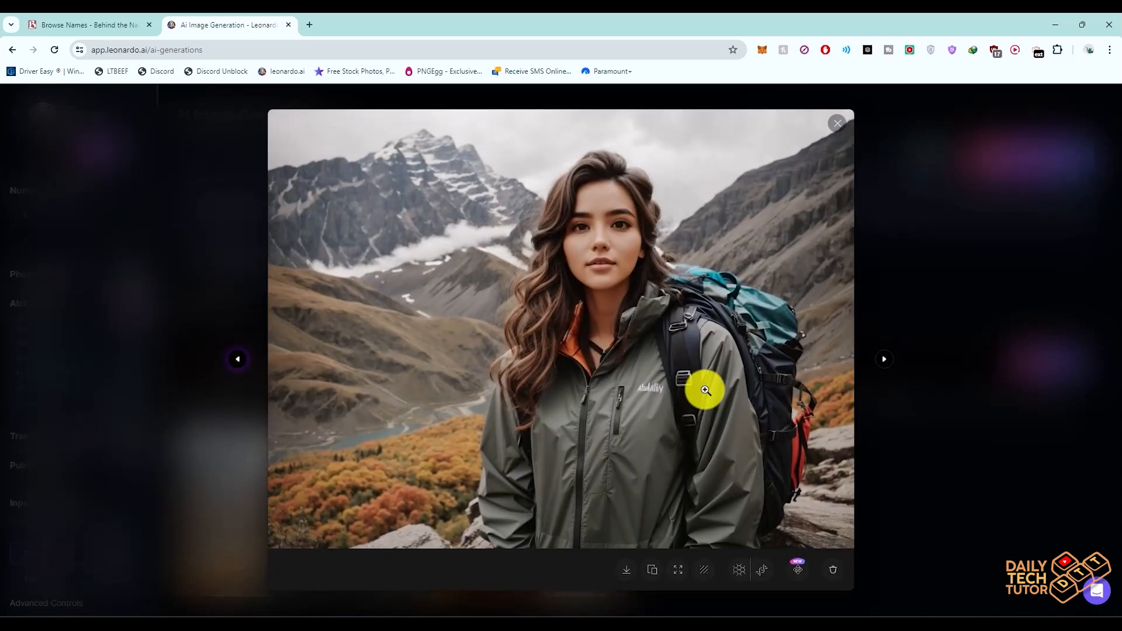
left_click(882, 365)
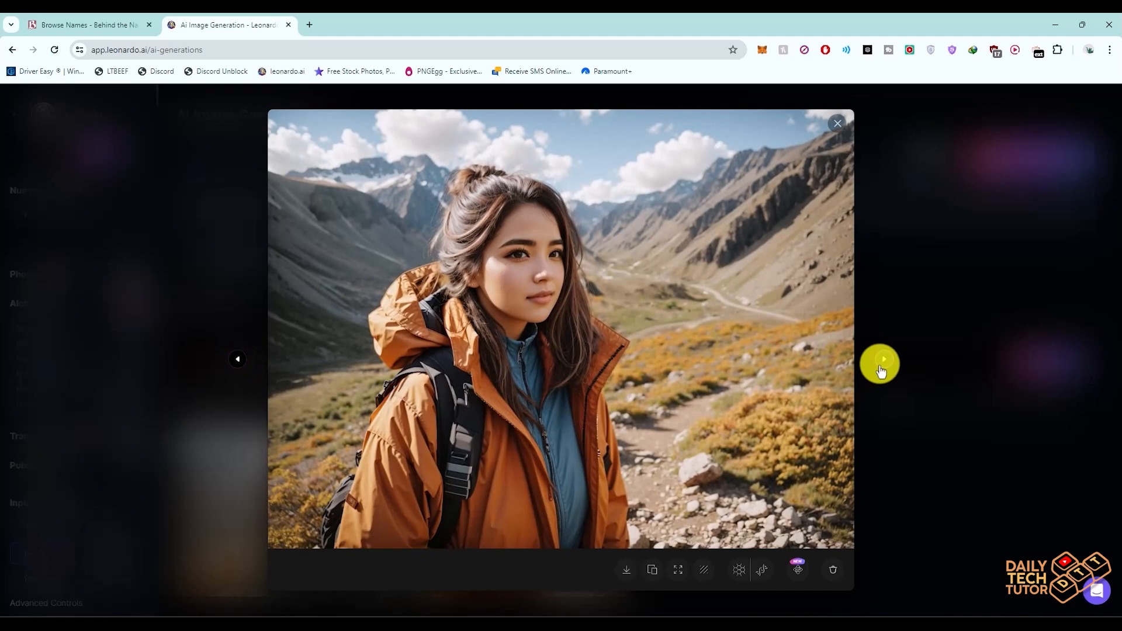
left_click(907, 296)
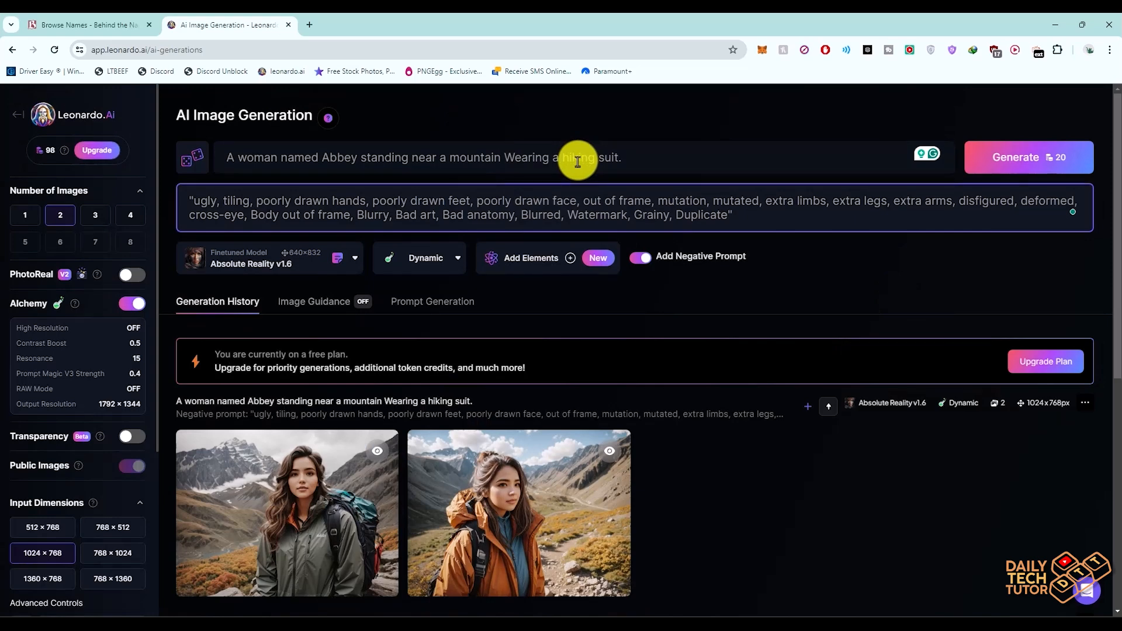
scroll(583, 450, "down", 5)
scroll(608, 305, "up", 5)
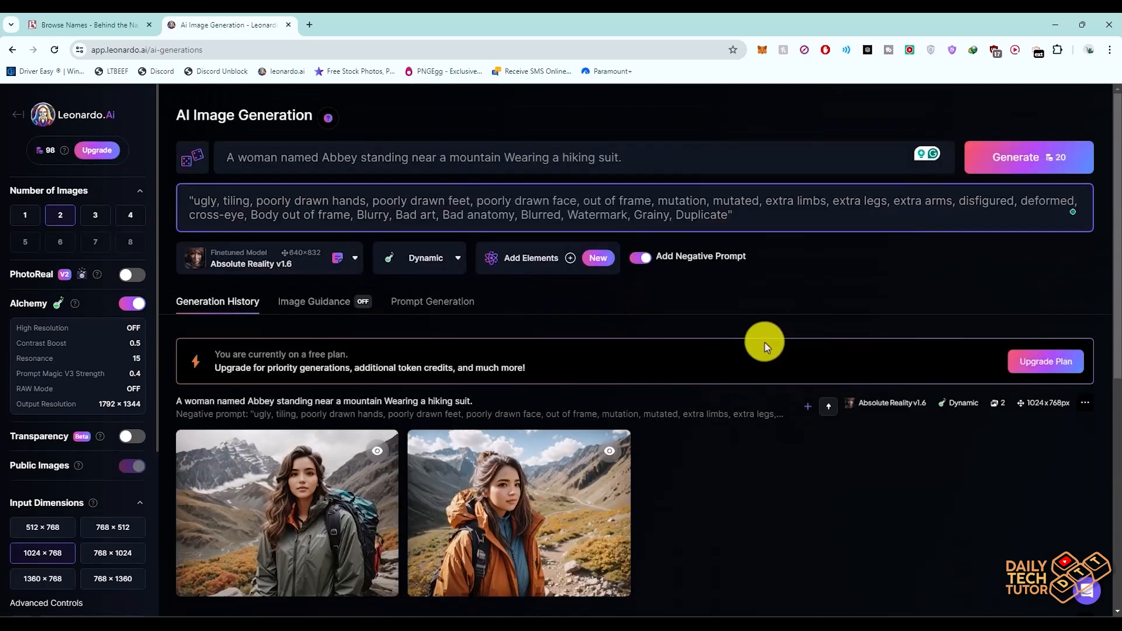
Open the Brad Pitt image with guitar and white jacket from the home page's recent creations and remix it
left_click(107, 113)
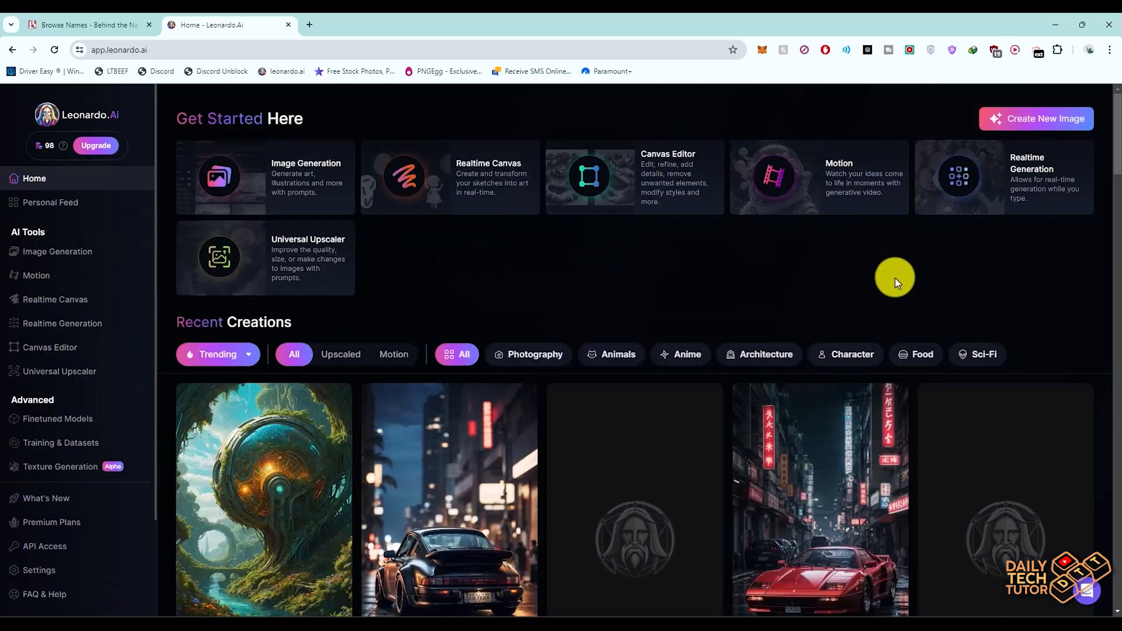
scroll(896, 281, "down", 10)
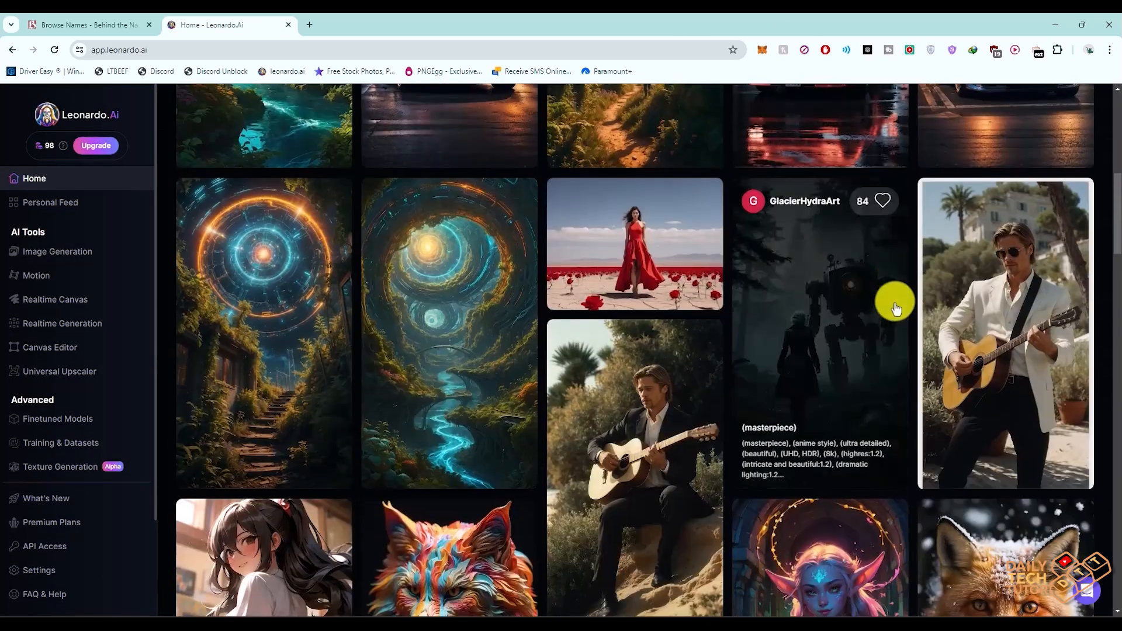
left_click(1009, 353)
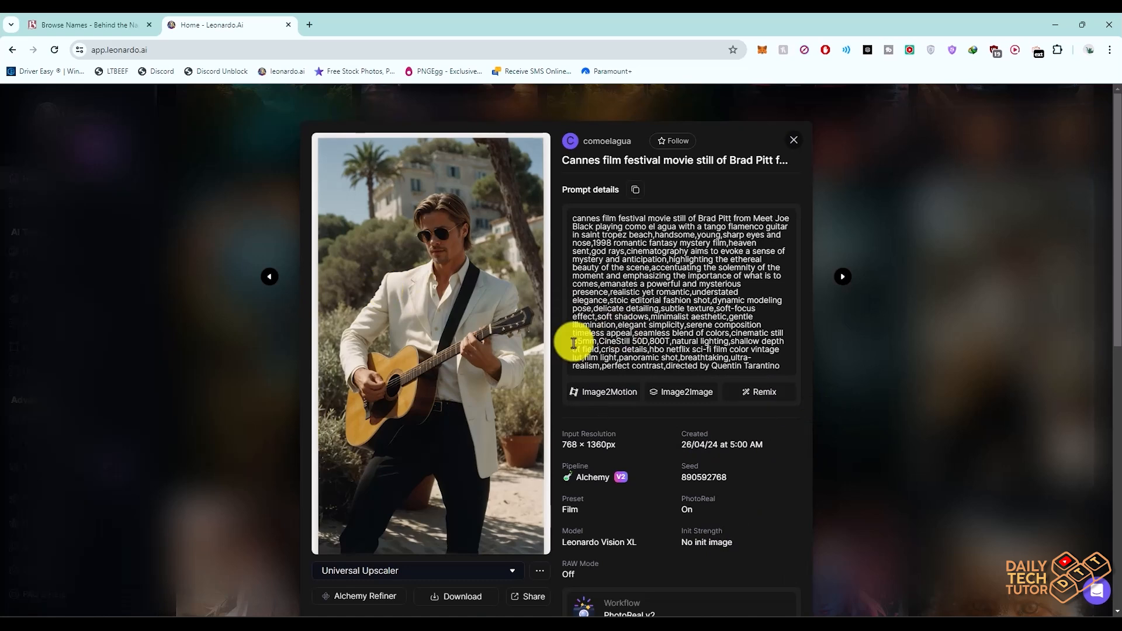
left_click(761, 395)
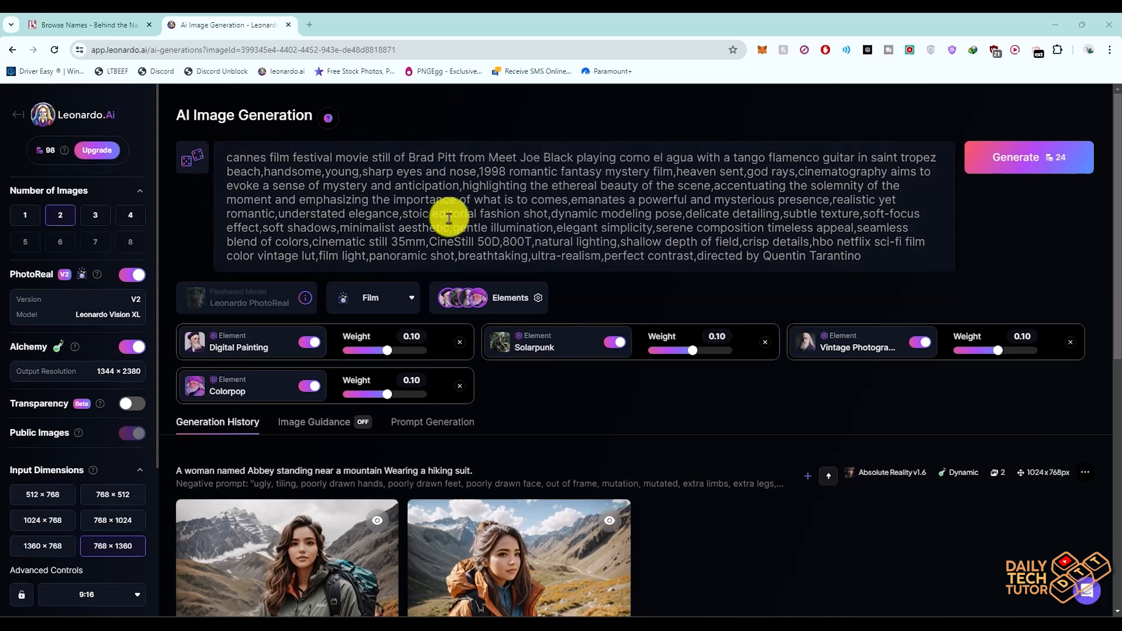
Replace "Brad Pitt from Meet Joe Black" in the remixed prompt with "vin diesel from fast and furious"
left_click(409, 158)
left_click_drag(410, 157, 577, 157)
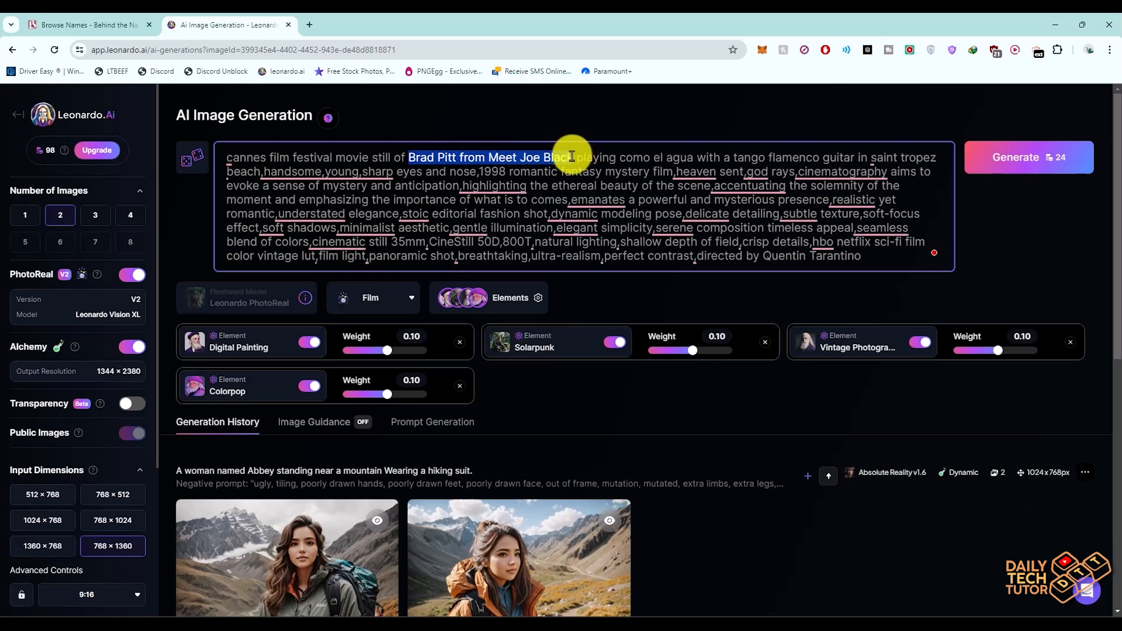
left_click(239, 157)
left_click_drag(240, 157, 649, 158)
left_click(651, 204)
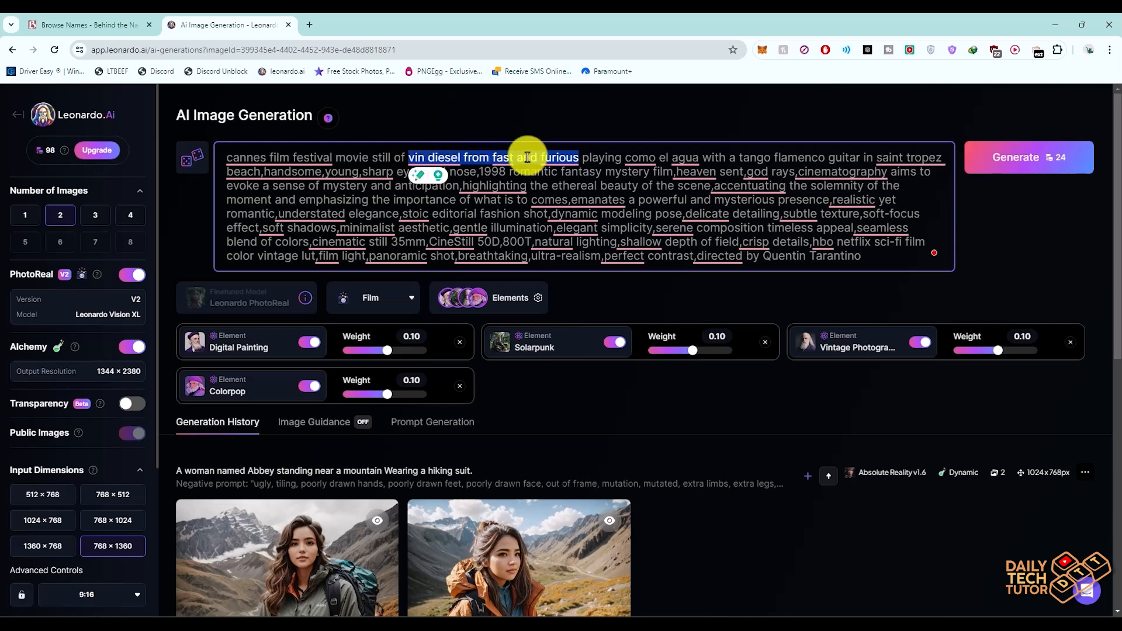
Generate the images from the Vin Diesel prompt and inspect both results enlarged
left_click(1008, 171)
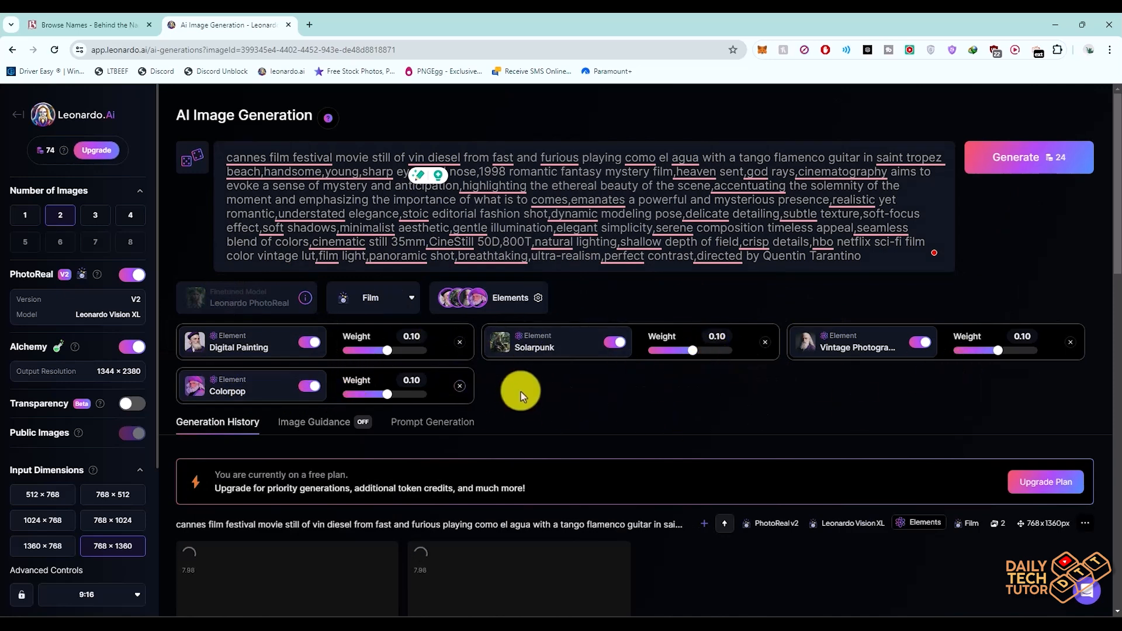
scroll(617, 373, "down", 7)
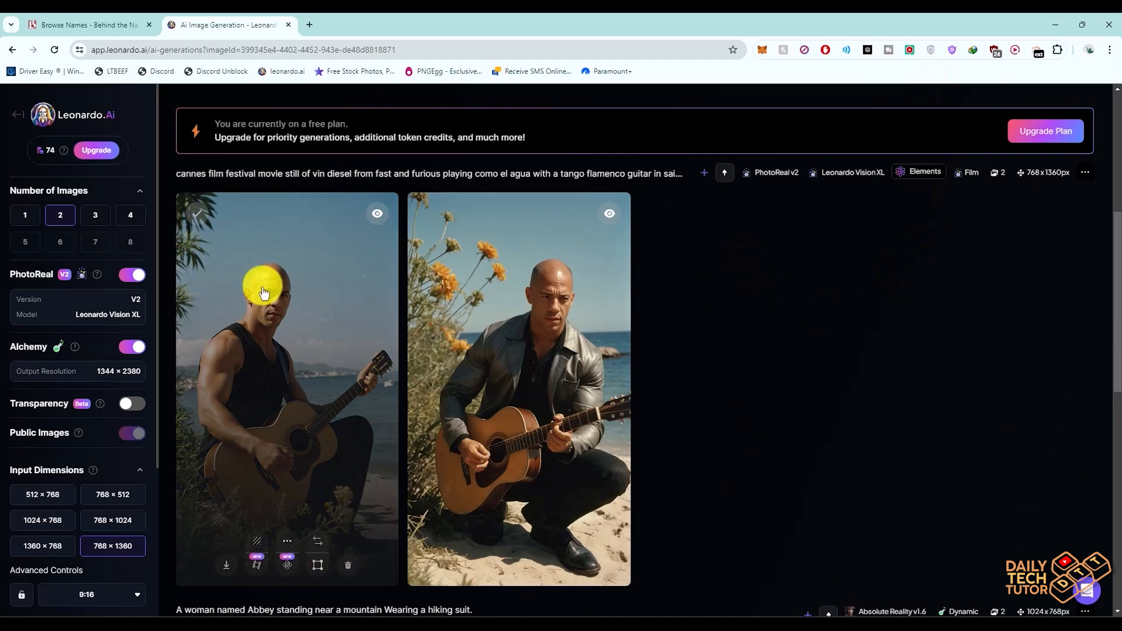
left_click(263, 292)
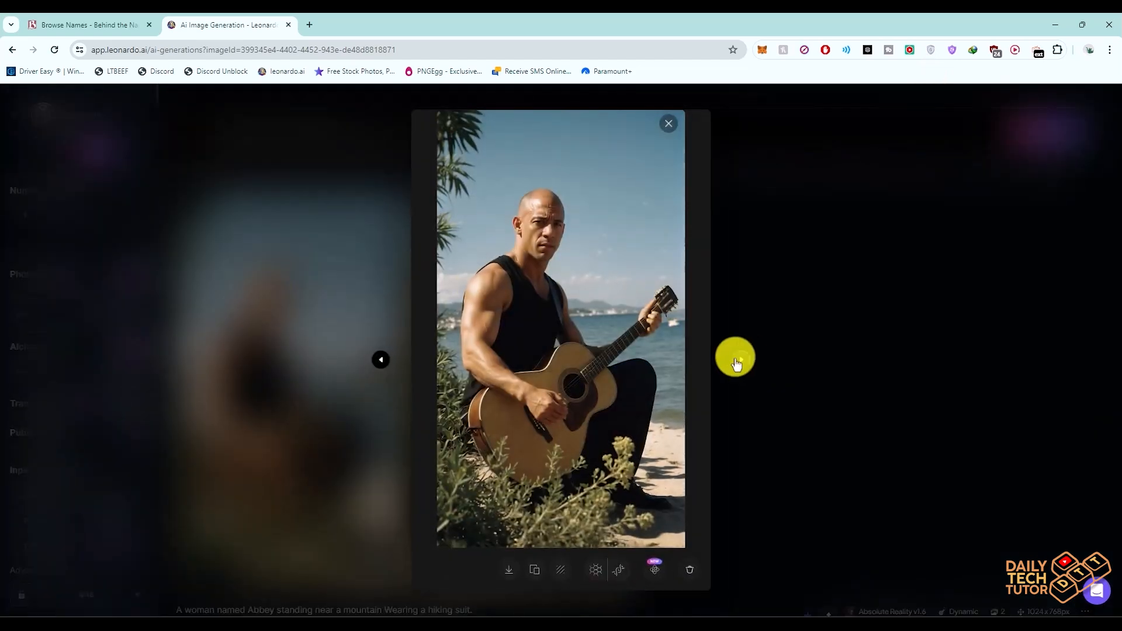
left_click(736, 363)
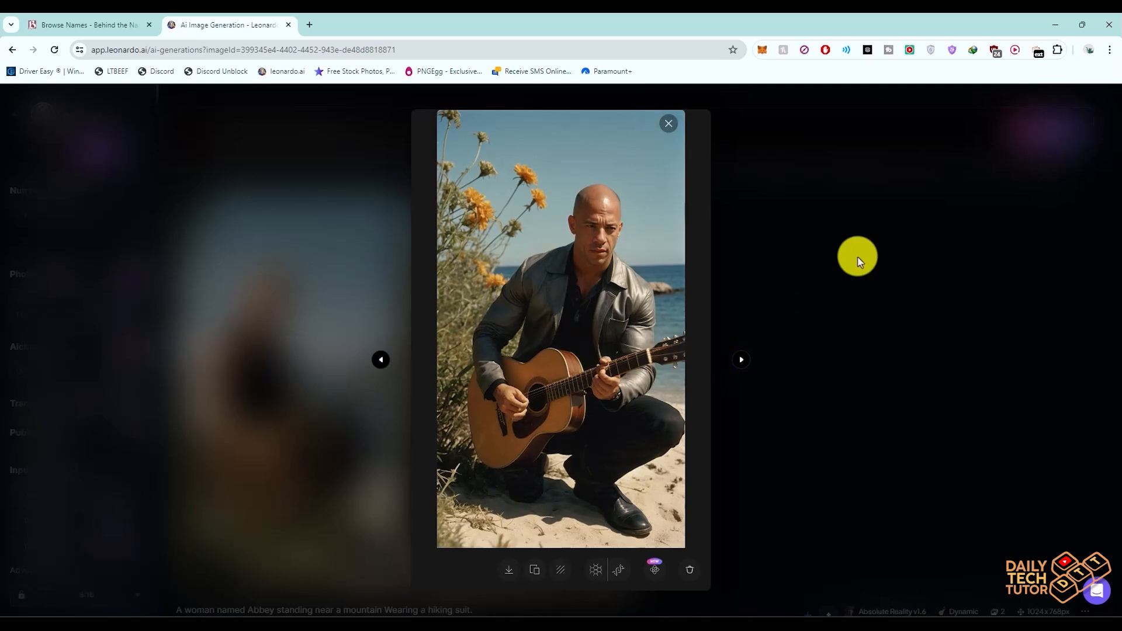
left_click(857, 261)
scroll(857, 261, "down", 2)
scroll(857, 261, "up", 1)
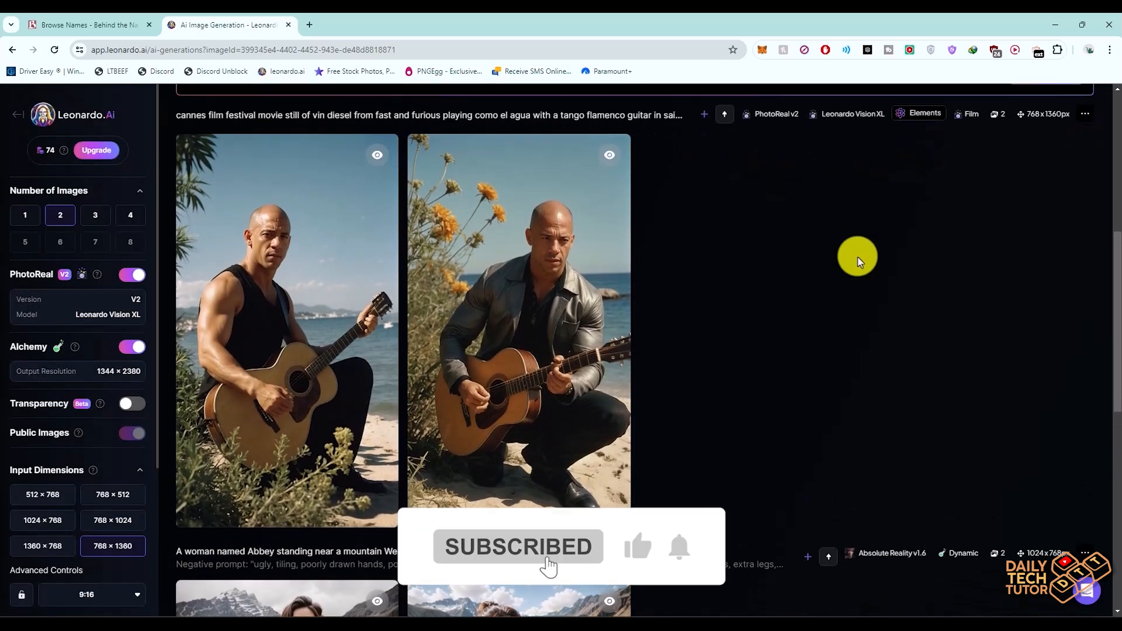